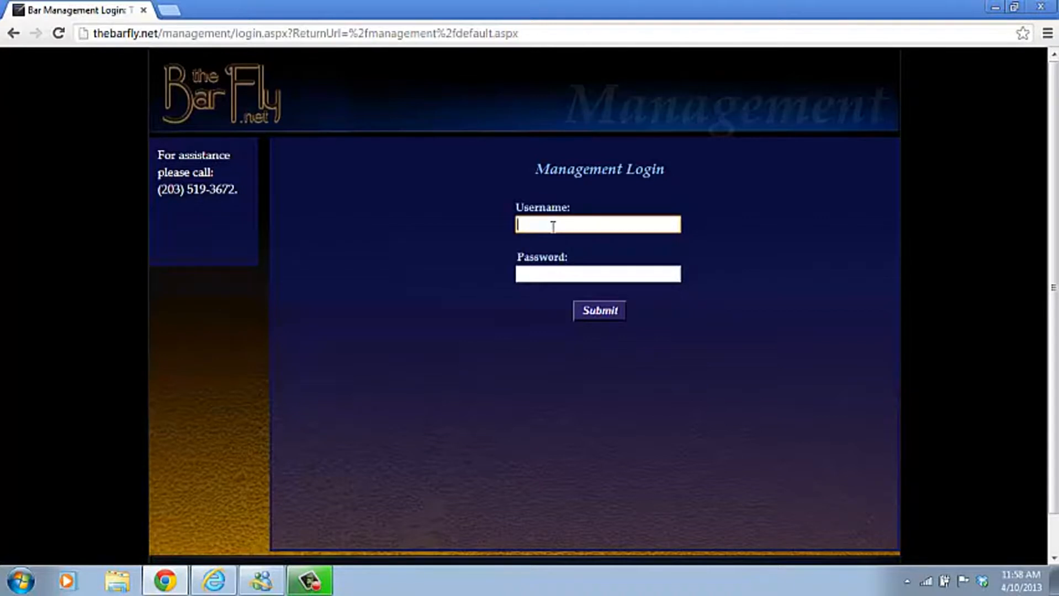
Enter the bar account's username on the Management login page.
type("test")
Log in with the account password and open the Contact Info page.
left_click(555, 273)
type("test")
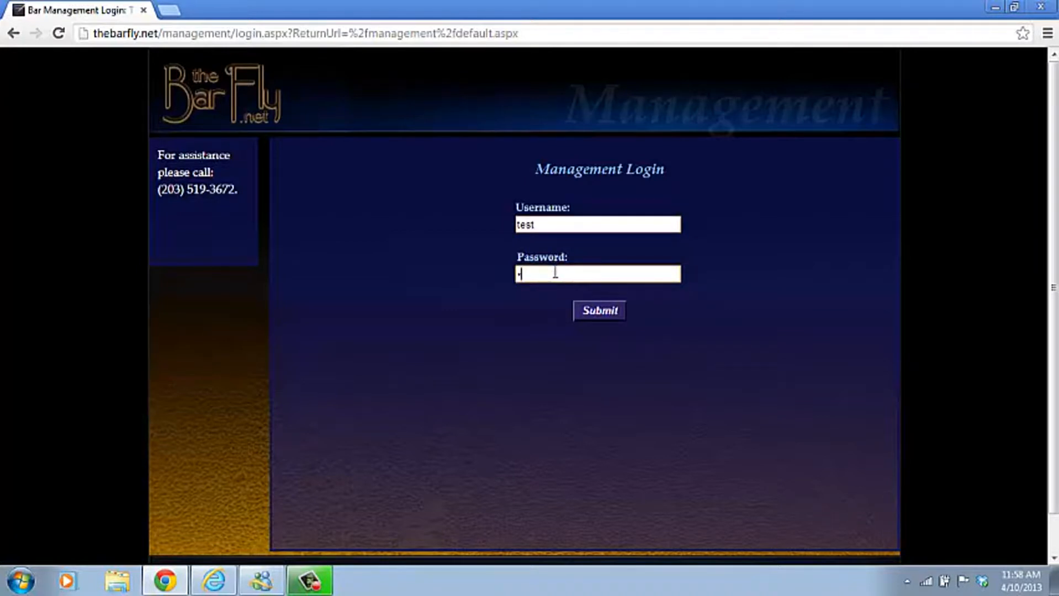
left_click(605, 311)
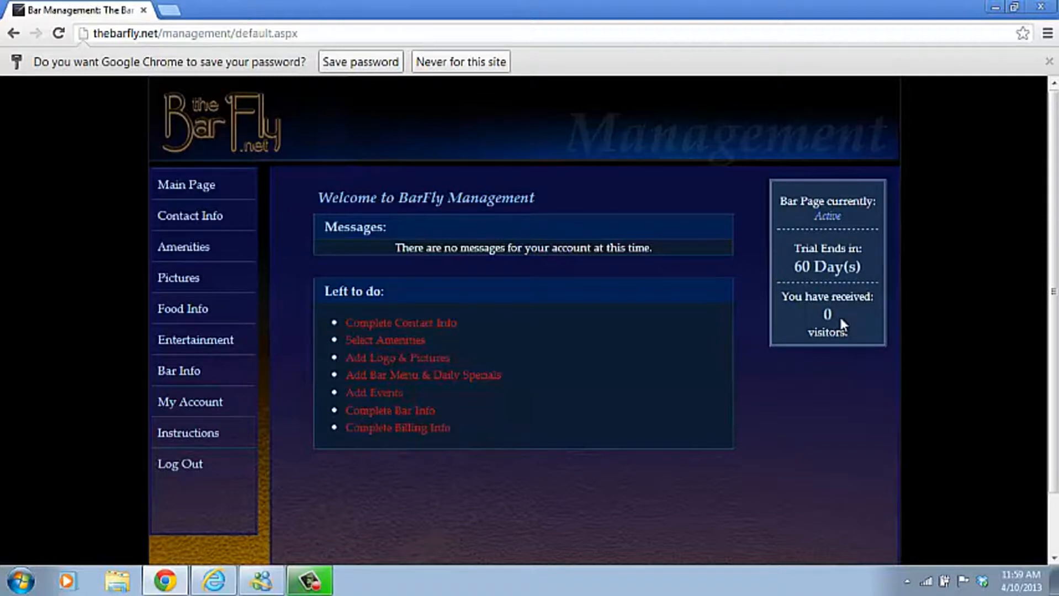
left_click(396, 323)
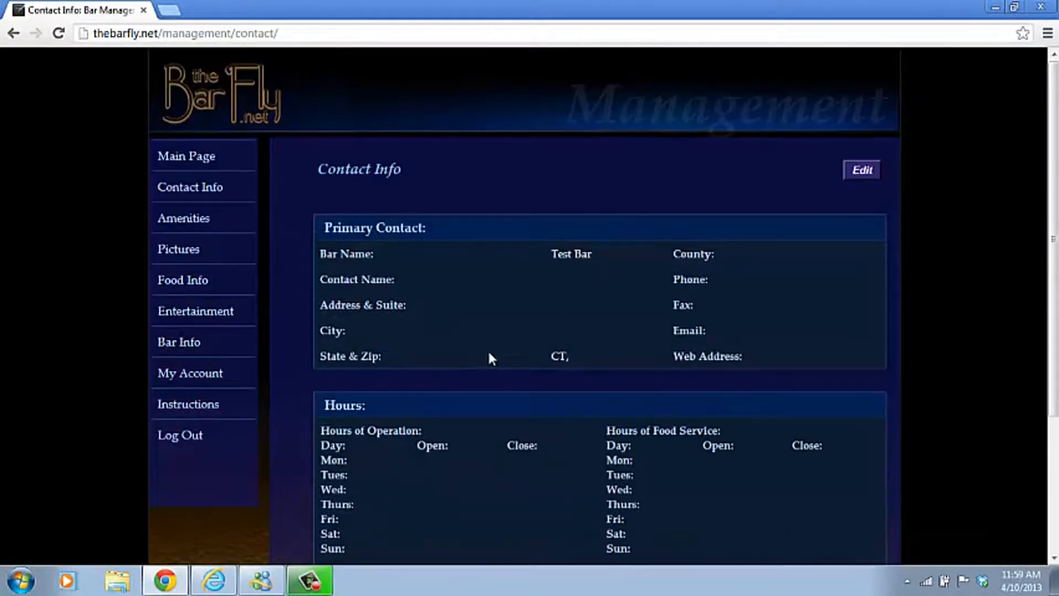
Edit the contact info with the contact's first and last name, New Haven county and phone number.
left_click(863, 171)
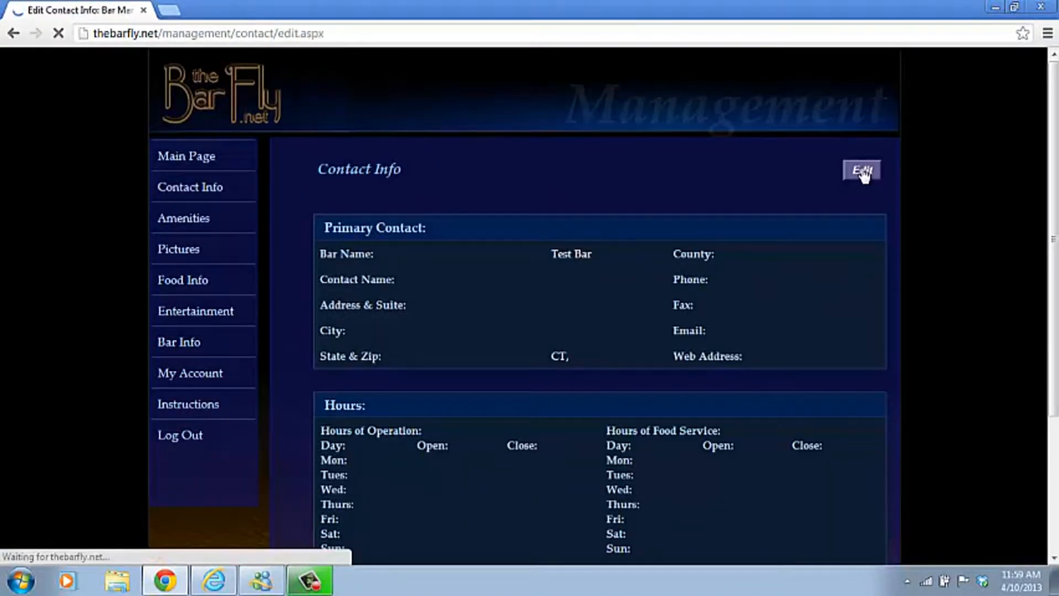
left_click(436, 227)
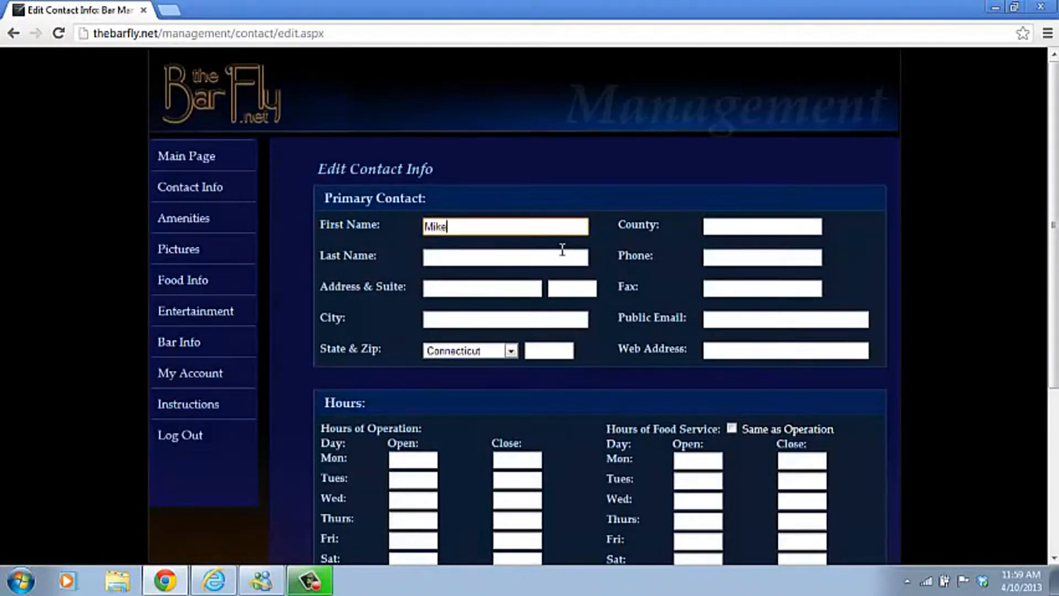
key("Tab")
type("New")
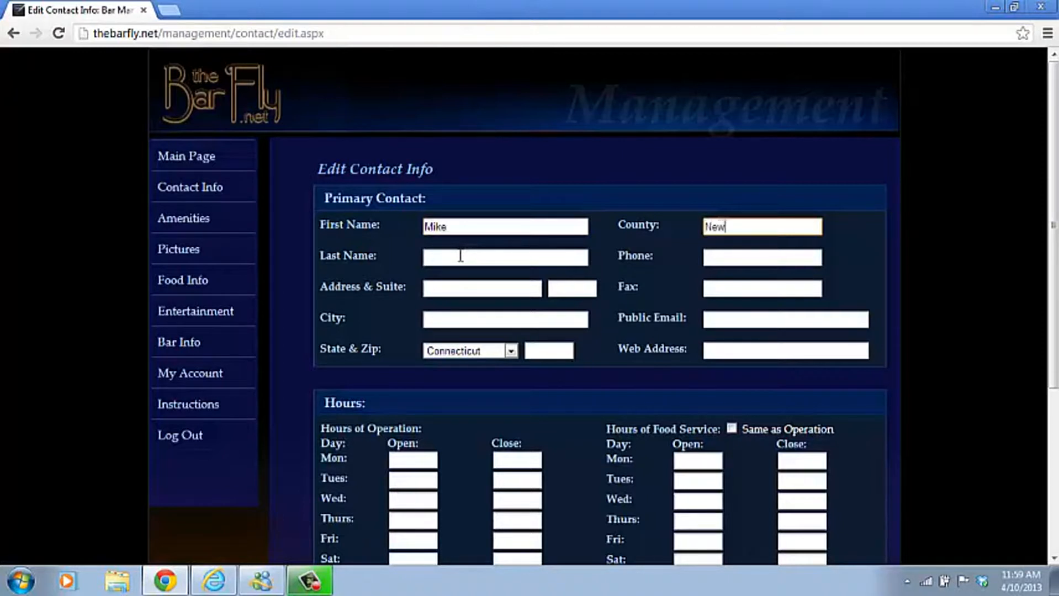
type(" Haven")
left_click(447, 261)
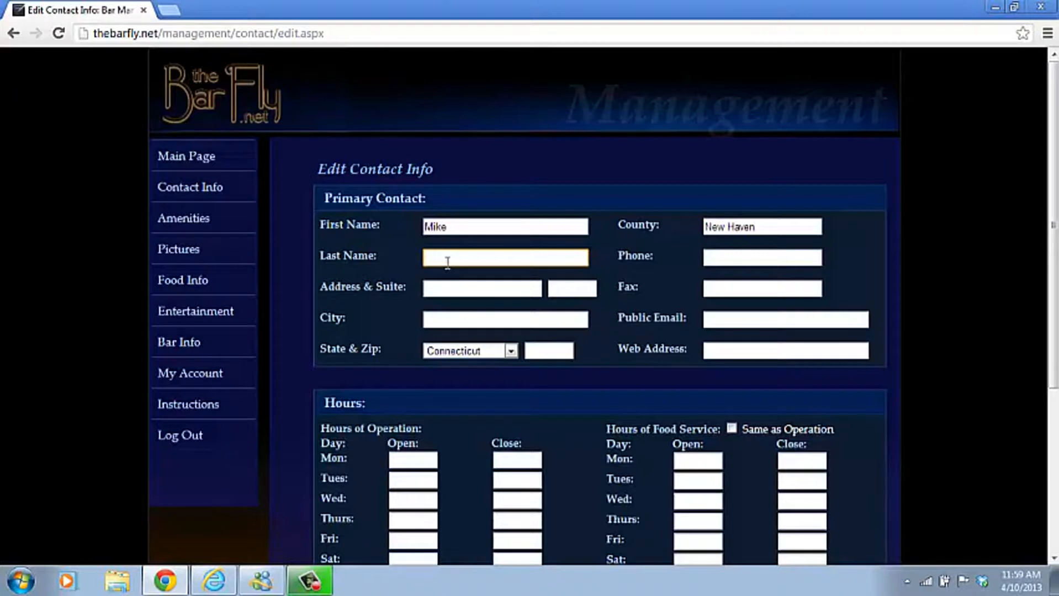
key("Tab")
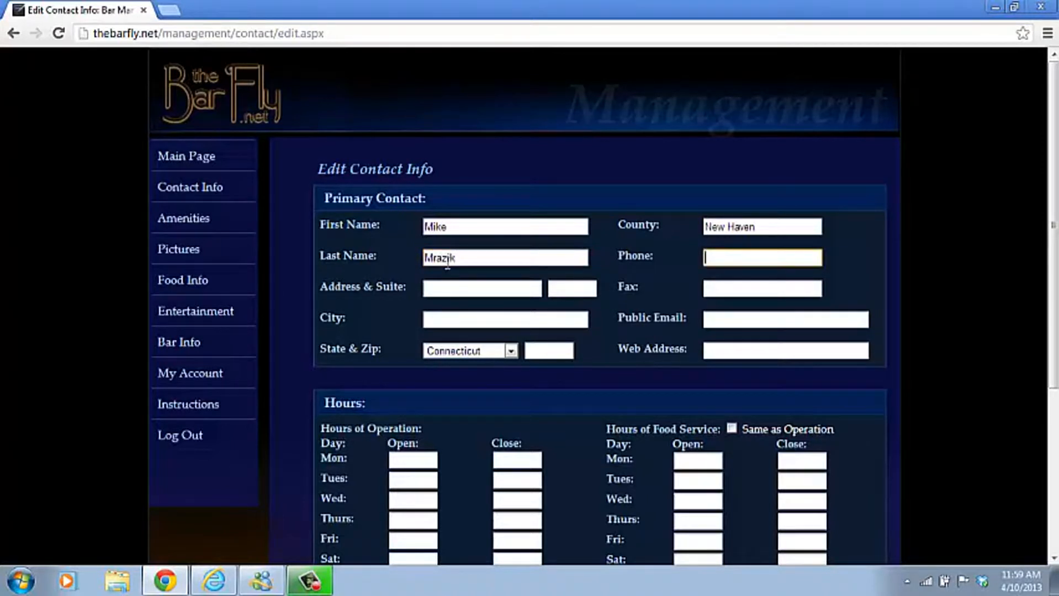
type("(203)555-5555")
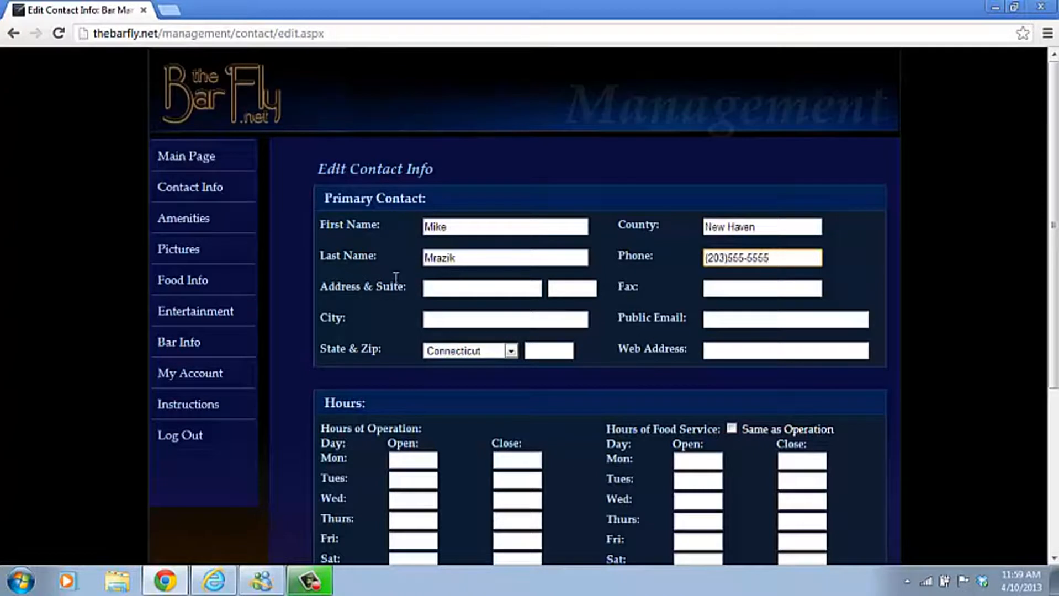
left_click(458, 296)
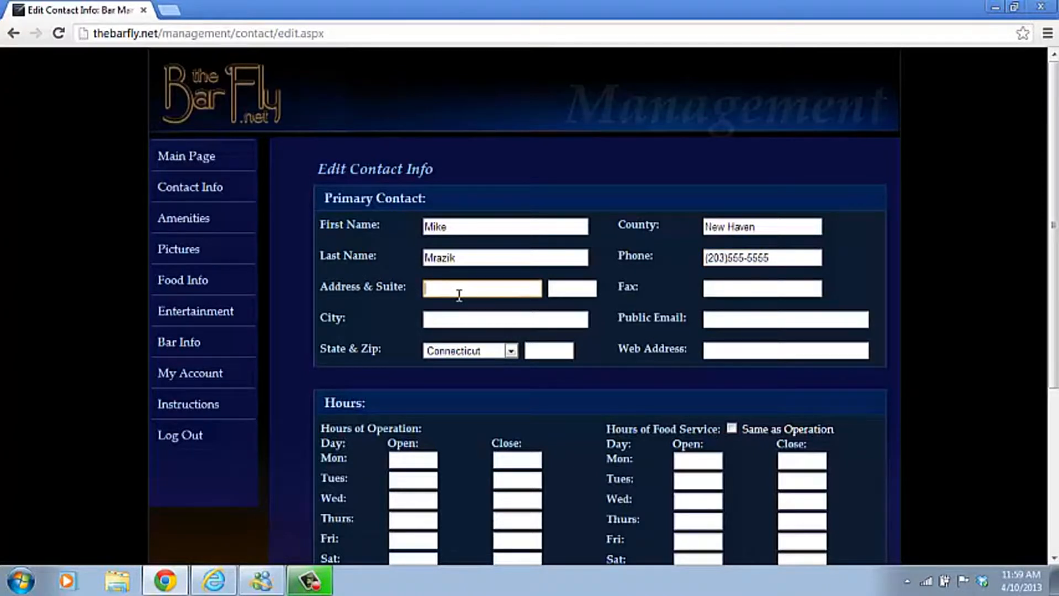
Fill in the contact's street address, city and public e-mail address.
key("Tab")
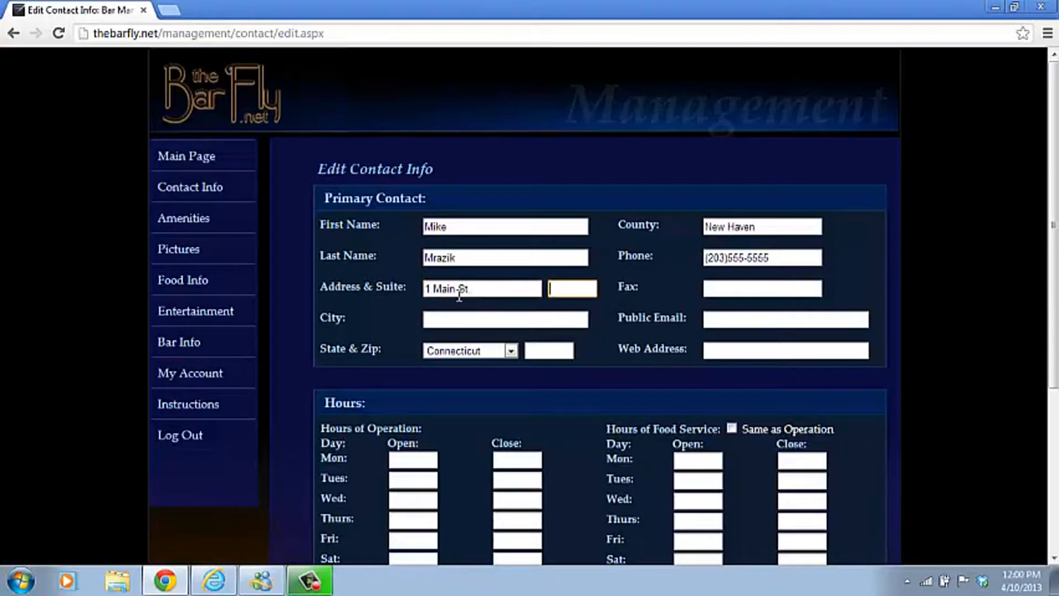
key("Tab")
key("Tab")
type("Wolcott")
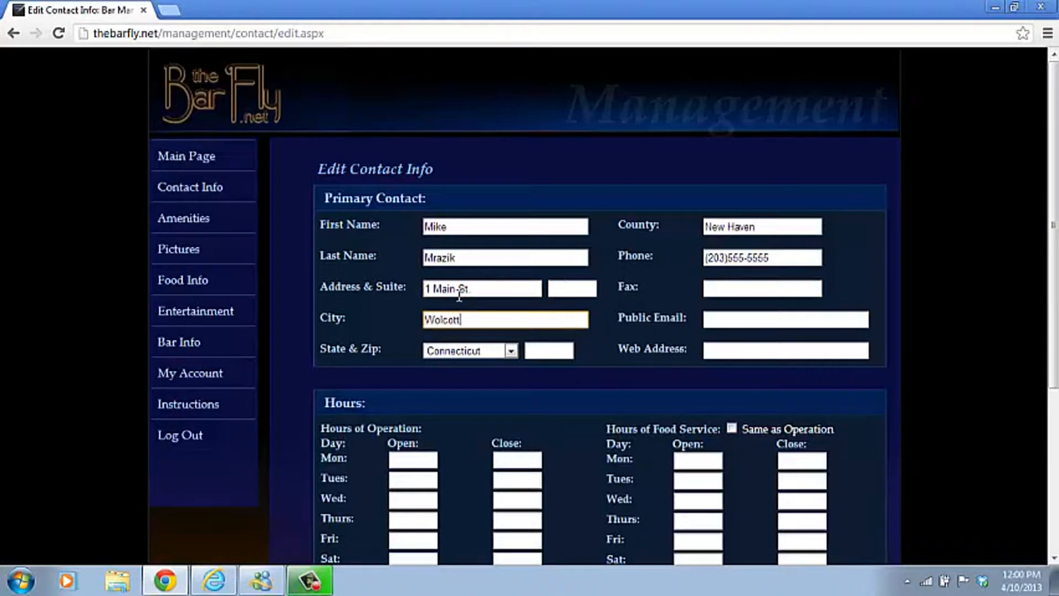
left_click(719, 321)
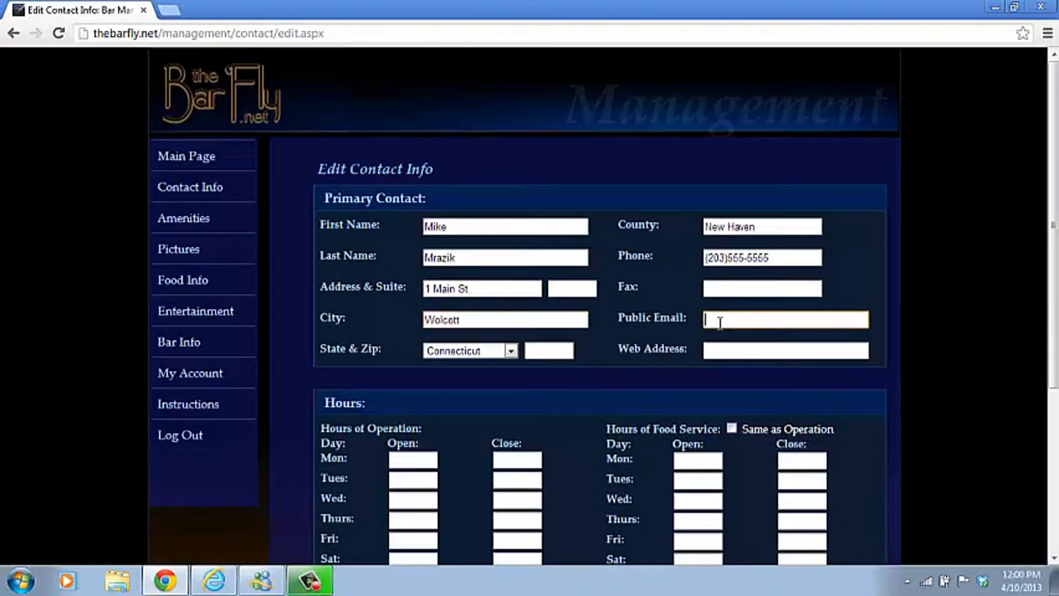
left_click(538, 353)
type("06716")
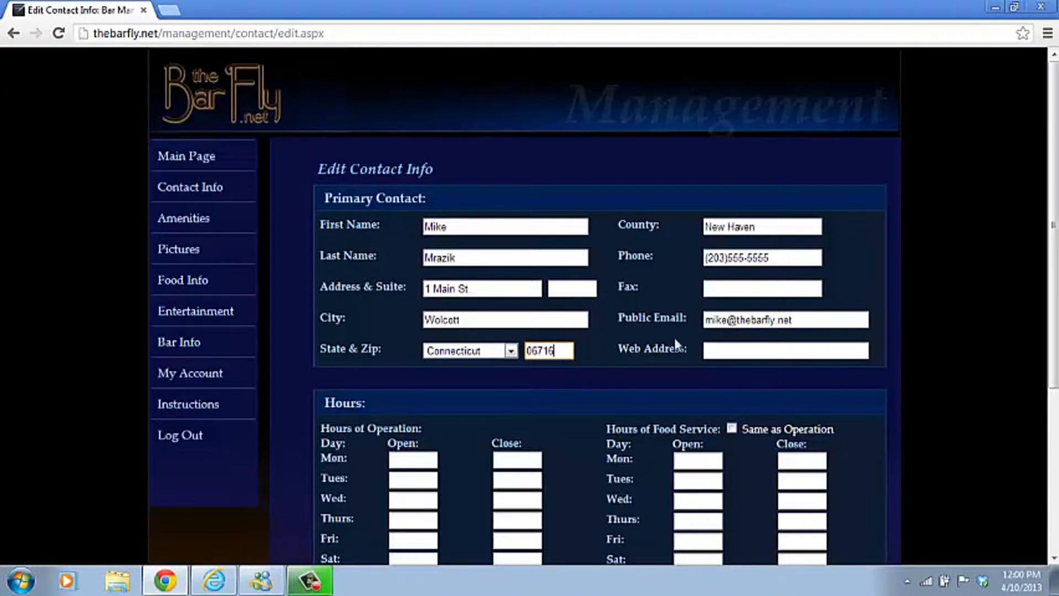
left_click(735, 354)
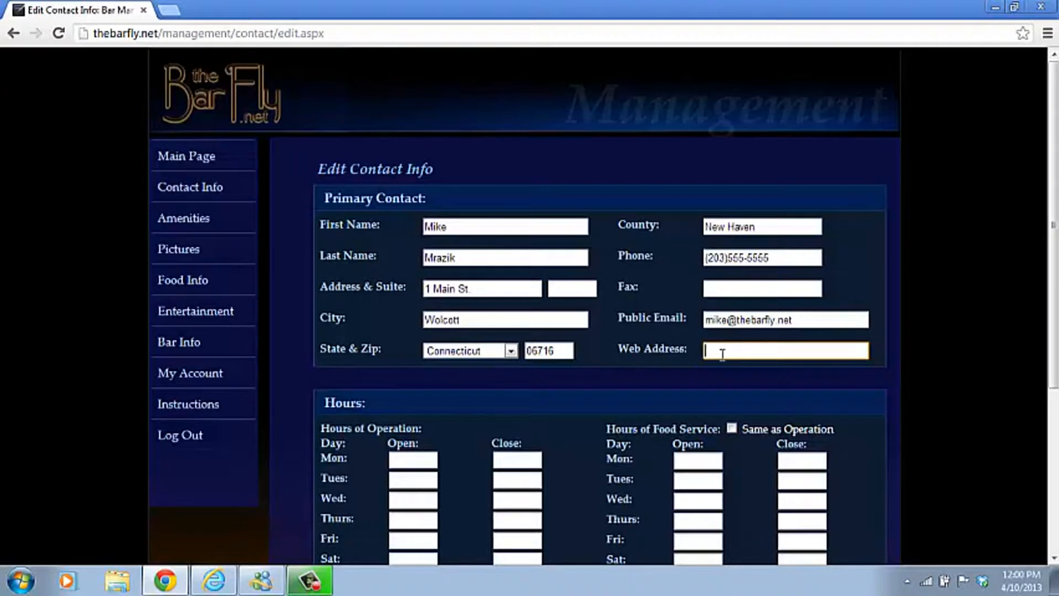
type("www")
type(".mytestbar.com")
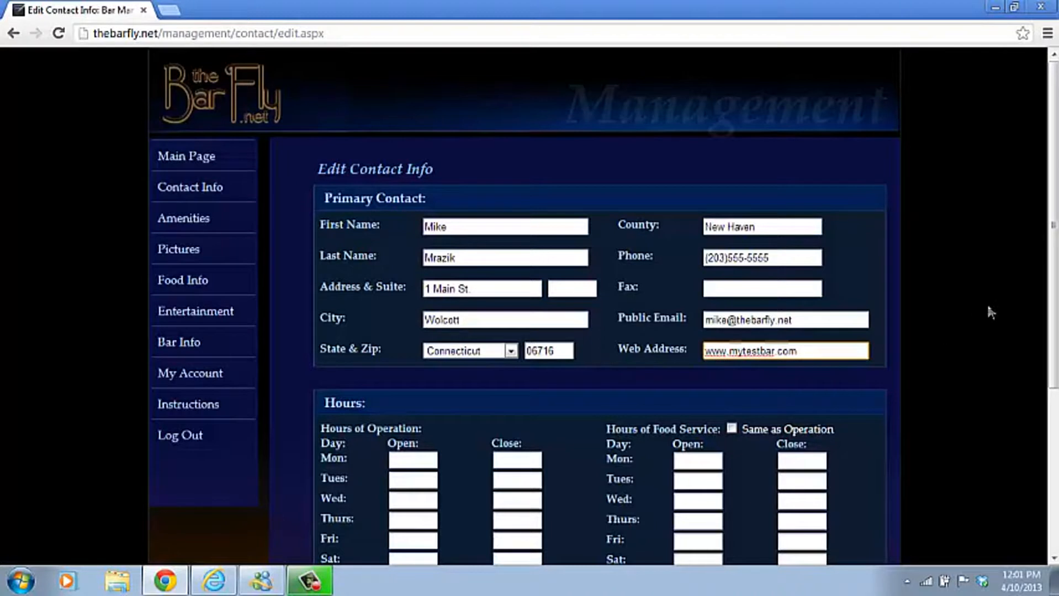
left_click_drag(1057, 157, 1056, 321)
Set Monday through Thursday hours to open 12:00 PM and close 1:00 AM.
left_click(390, 204)
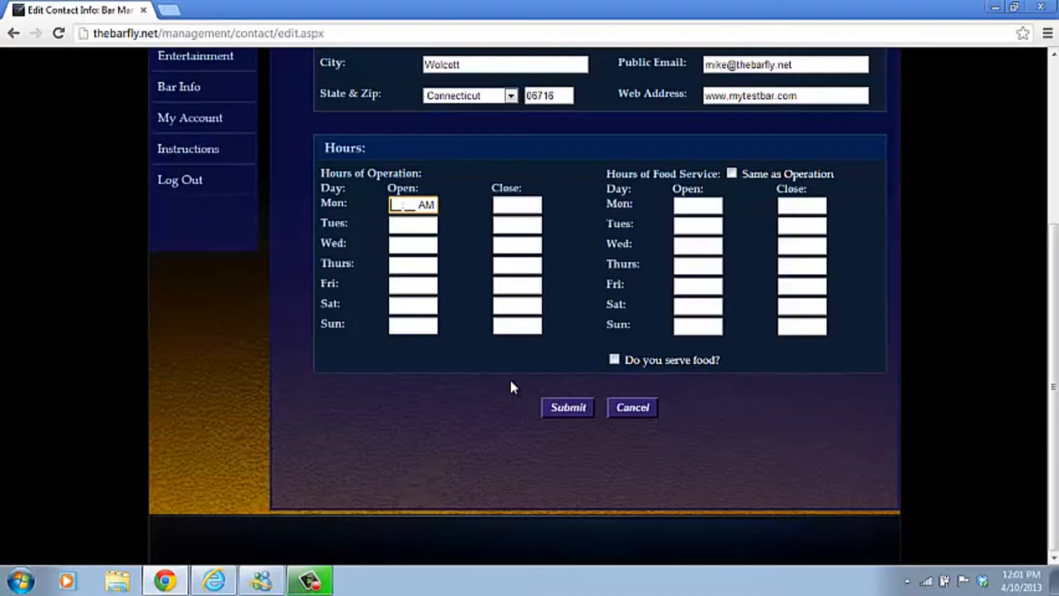
type("1200p")
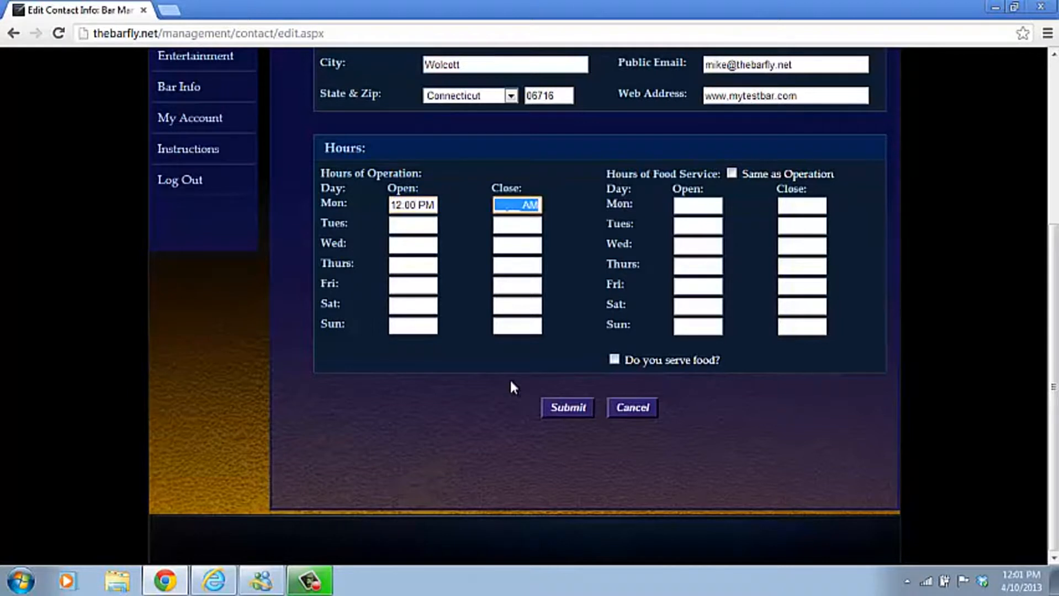
type("0100")
key("Tab")
type("1200p")
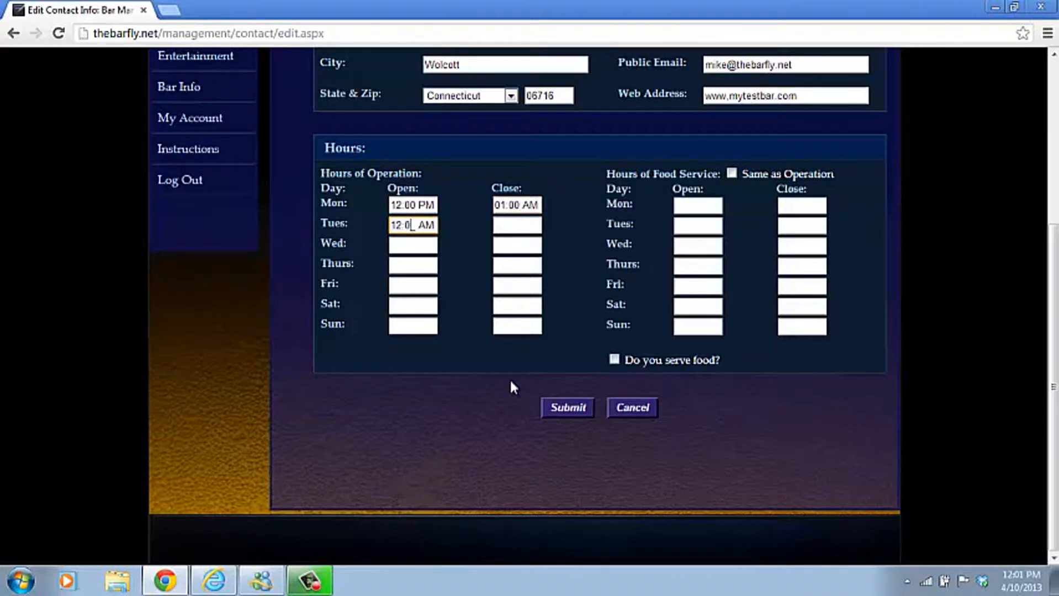
key("Tab")
type("0100")
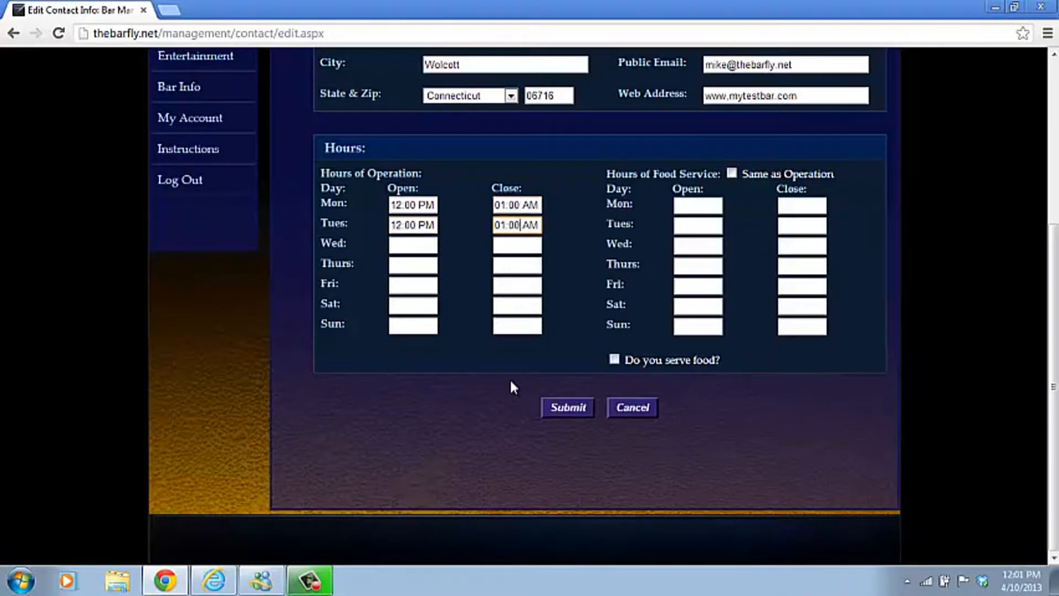
key("Tab")
type("1200p")
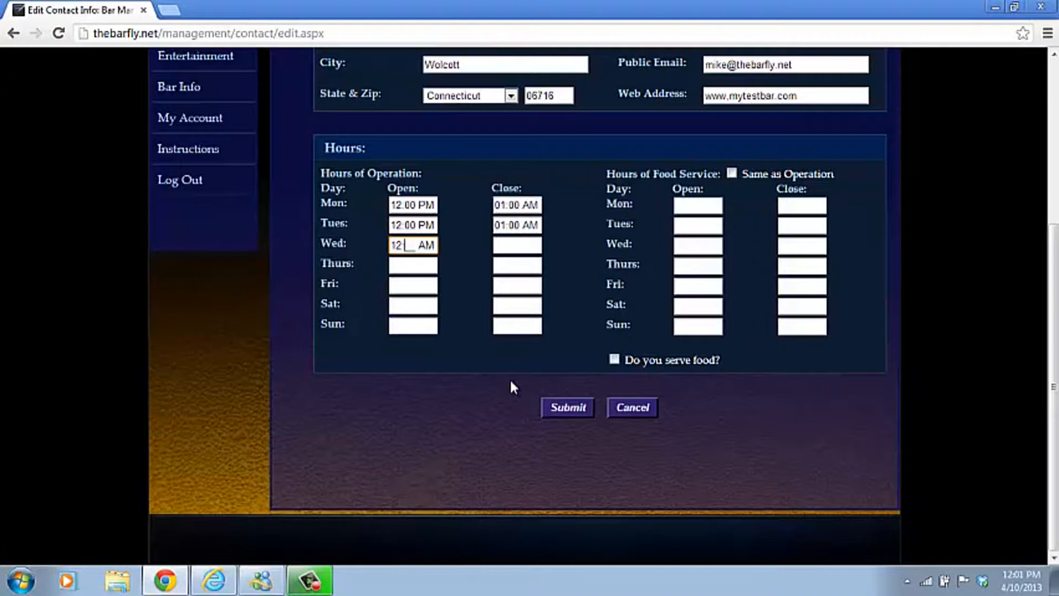
key("Tab")
type("01:00 AM")
key("Tab")
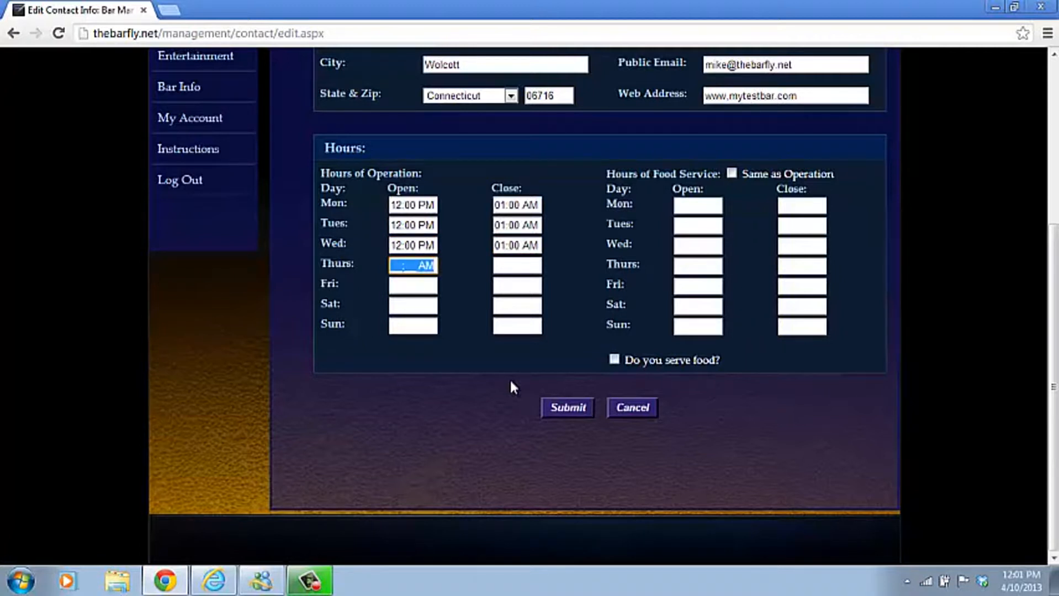
type("1200p")
key("Tab")
type("0100")
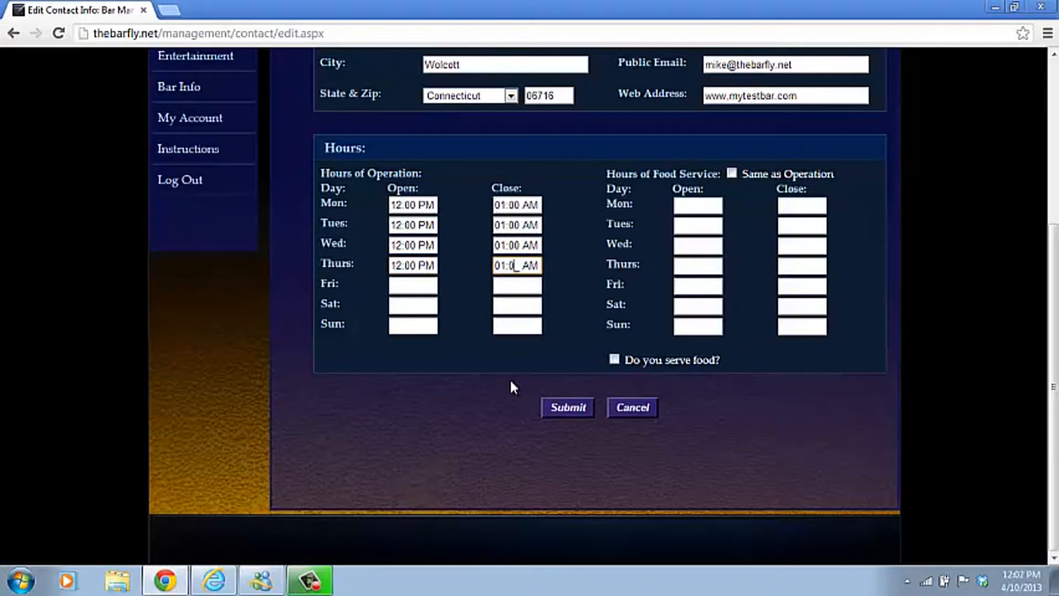
Set Friday–Saturday to 12:00 PM–2:00 AM, Sunday 12:00 PM–1:00 AM, food hours same as operation.
key("Tab")
type("1200")
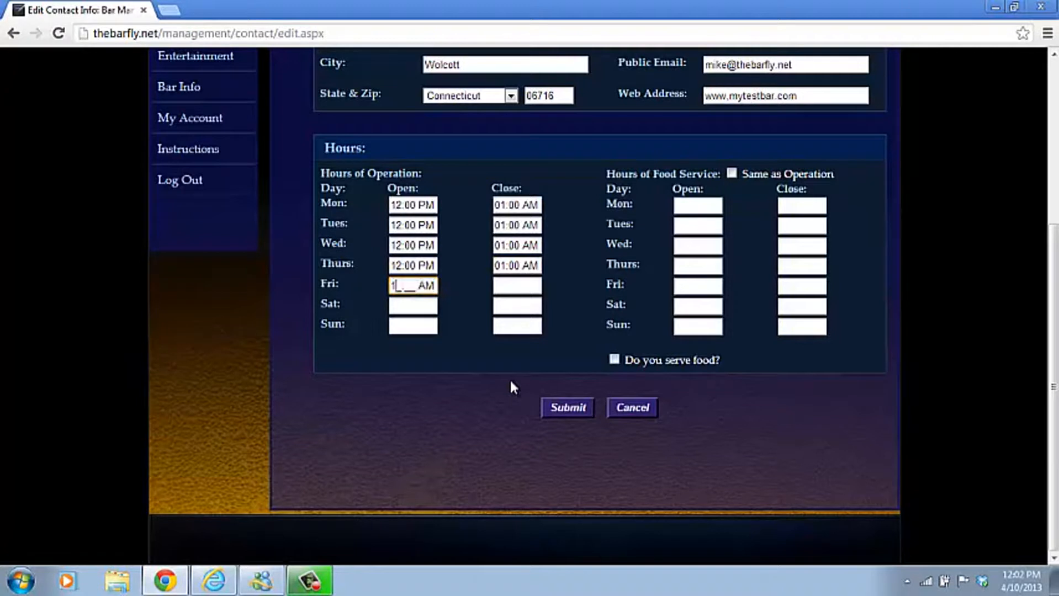
type("p")
key("Tab")
type("0200")
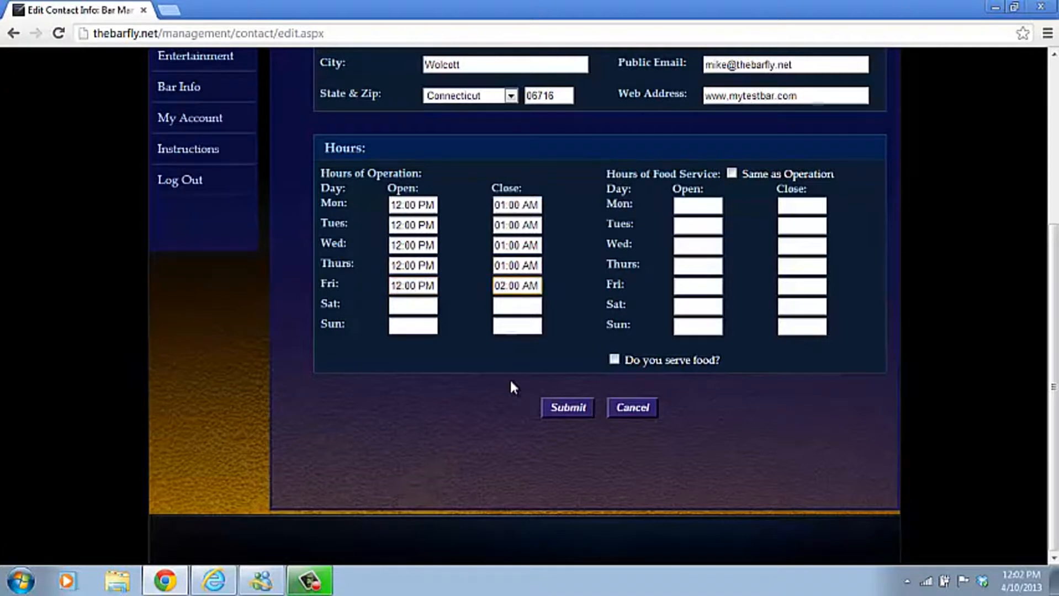
key("Tab")
type("1200p")
key("Tab")
type("02:00")
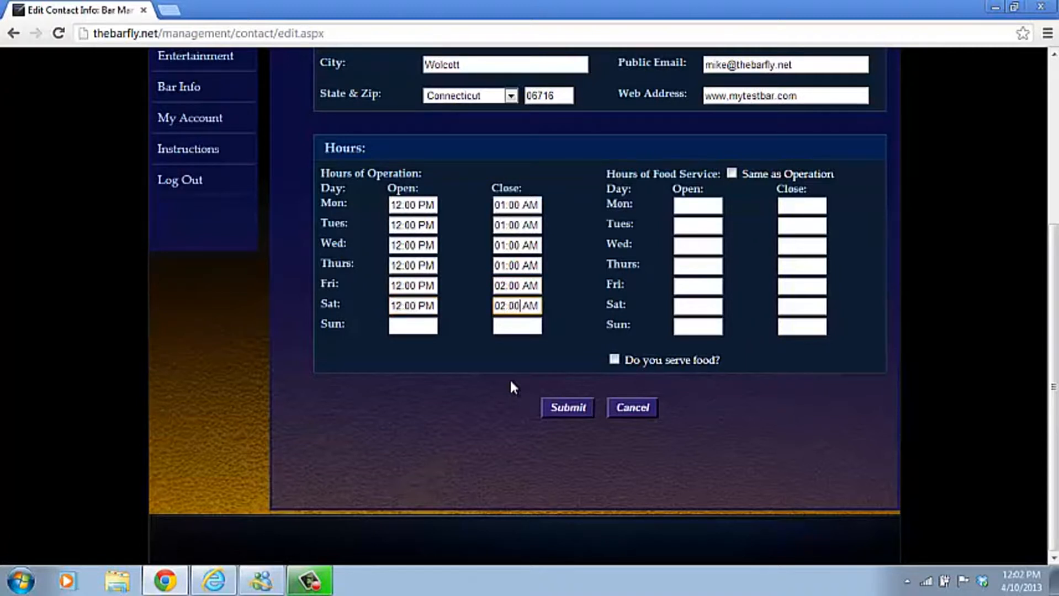
key("Tab")
type("1200p")
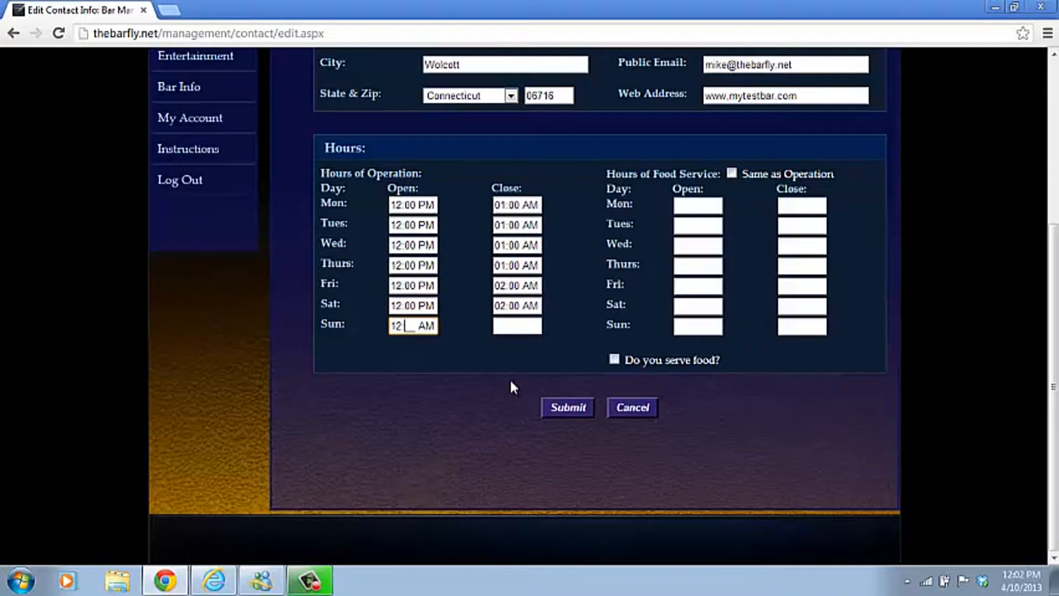
key("Tab")
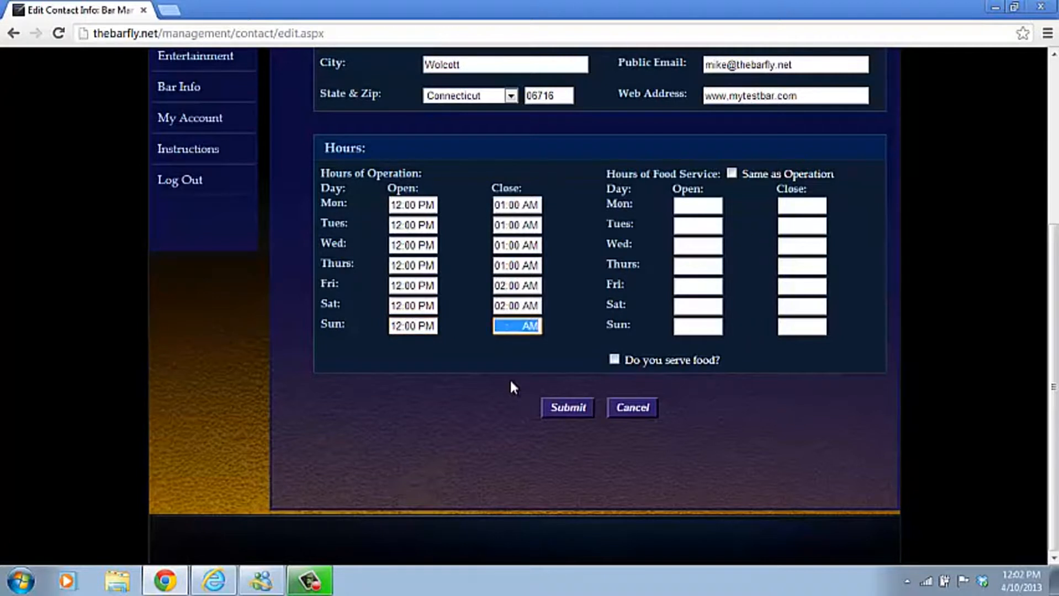
type("0100")
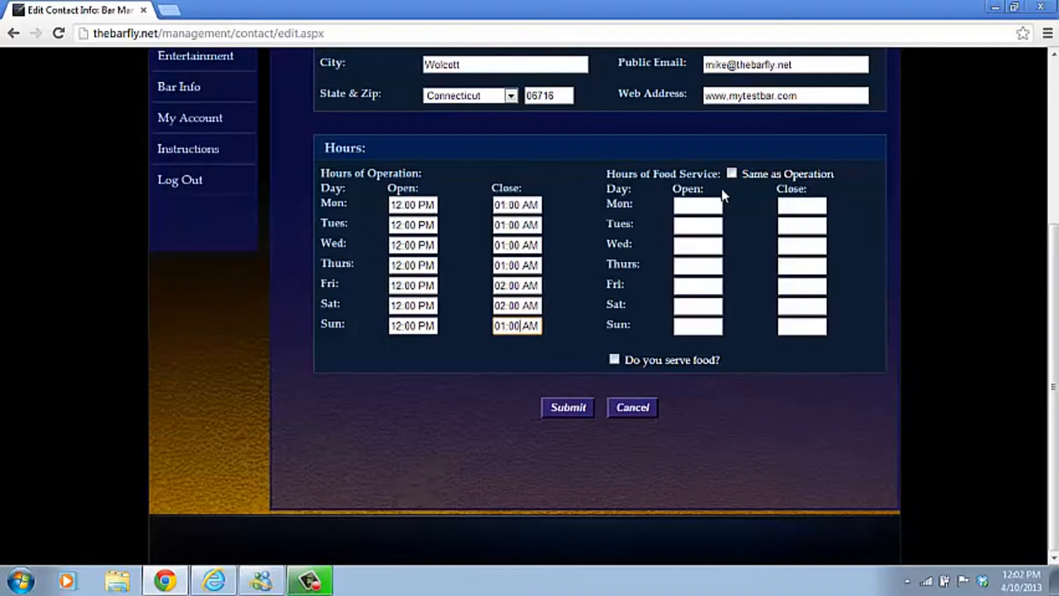
left_click(731, 173)
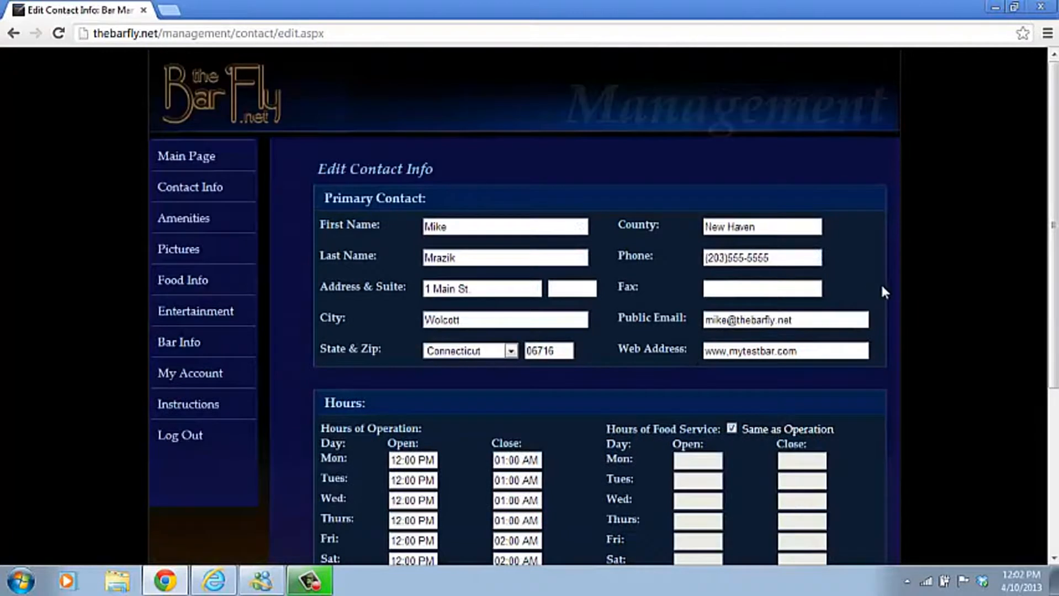
Mark that the bar serves food and submit the contact info.
scroll(1017, 176, "down", 4)
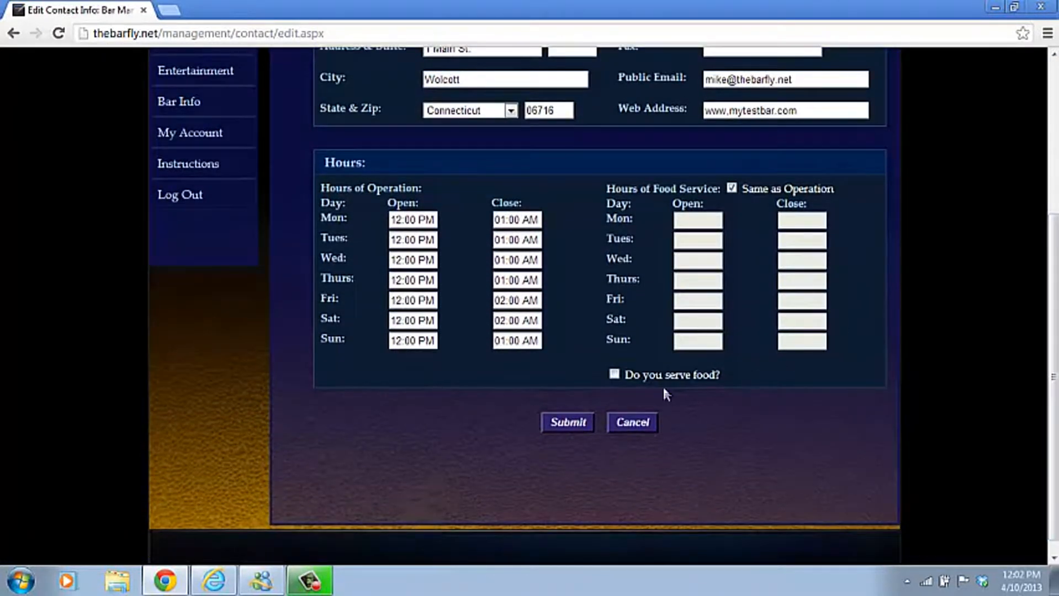
left_click(614, 374)
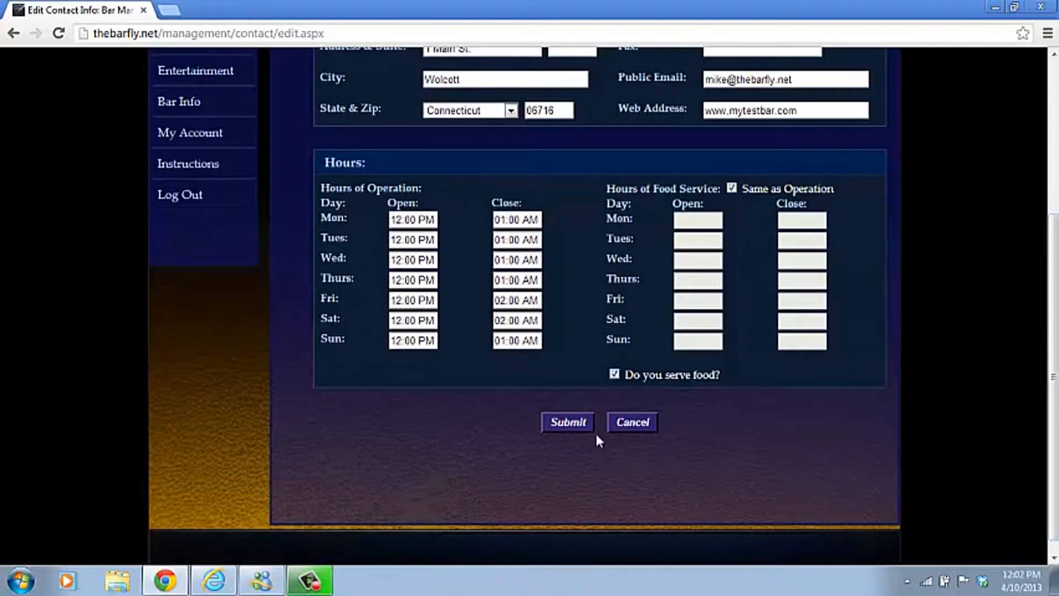
left_click(569, 422)
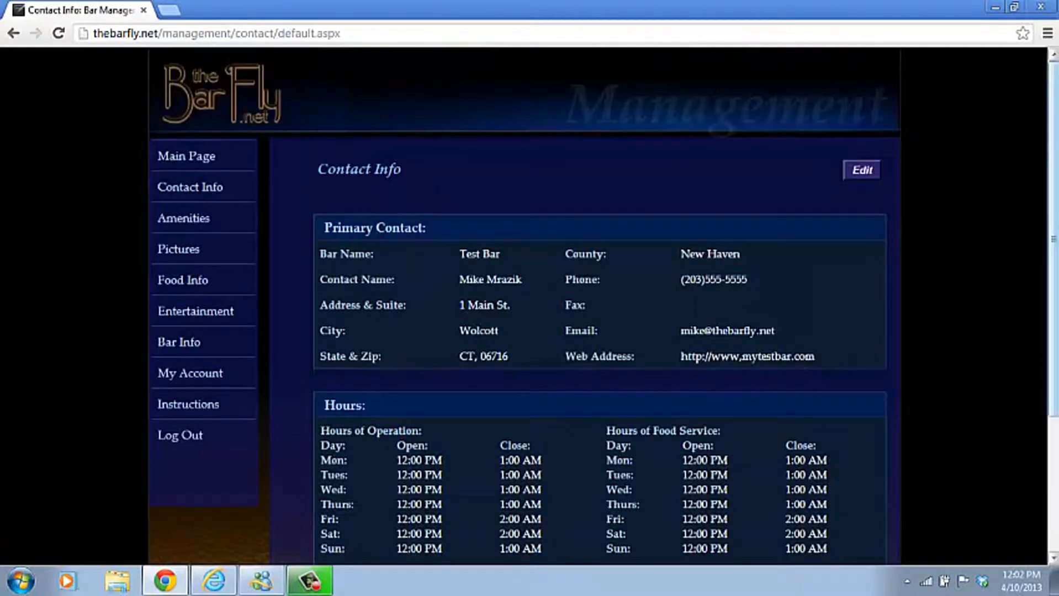
left_click_drag(1055, 151, 1055, 277)
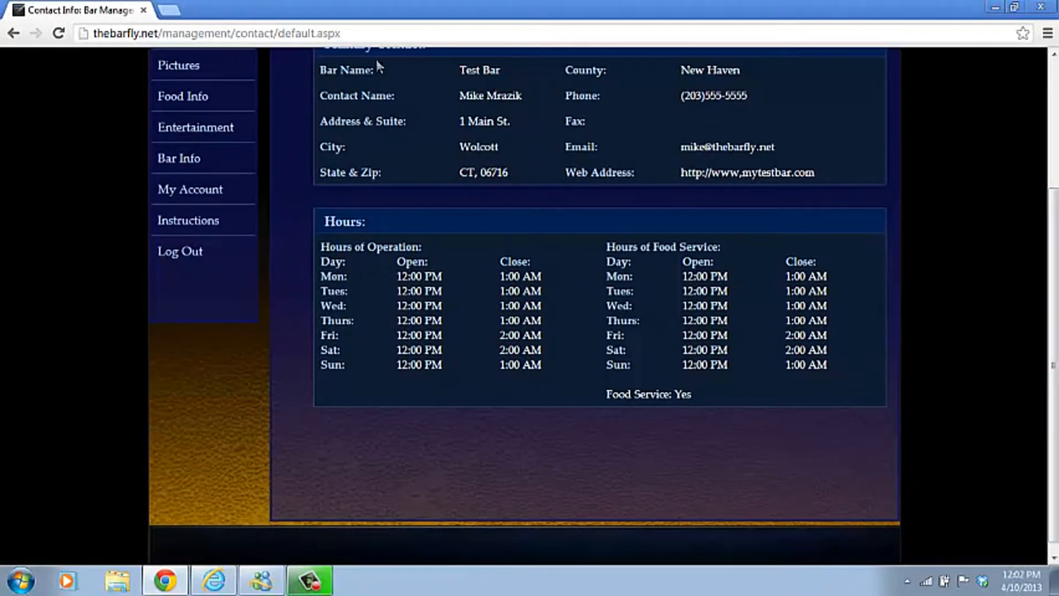
scroll(1055, 246, "up", 3)
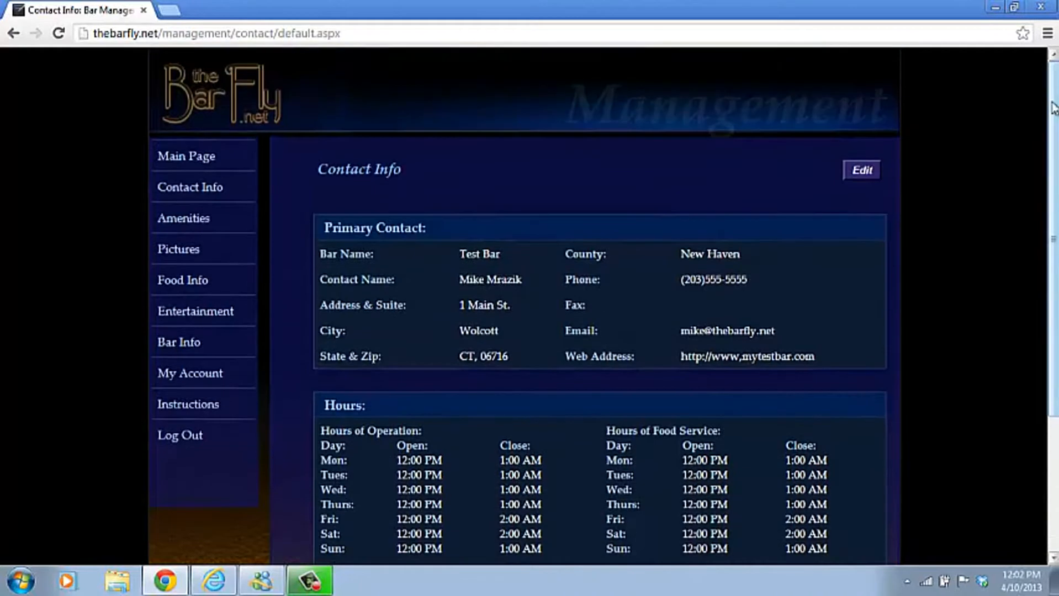
Open the amenities editor and add Pool Tables with an amount of 3.
left_click(177, 165)
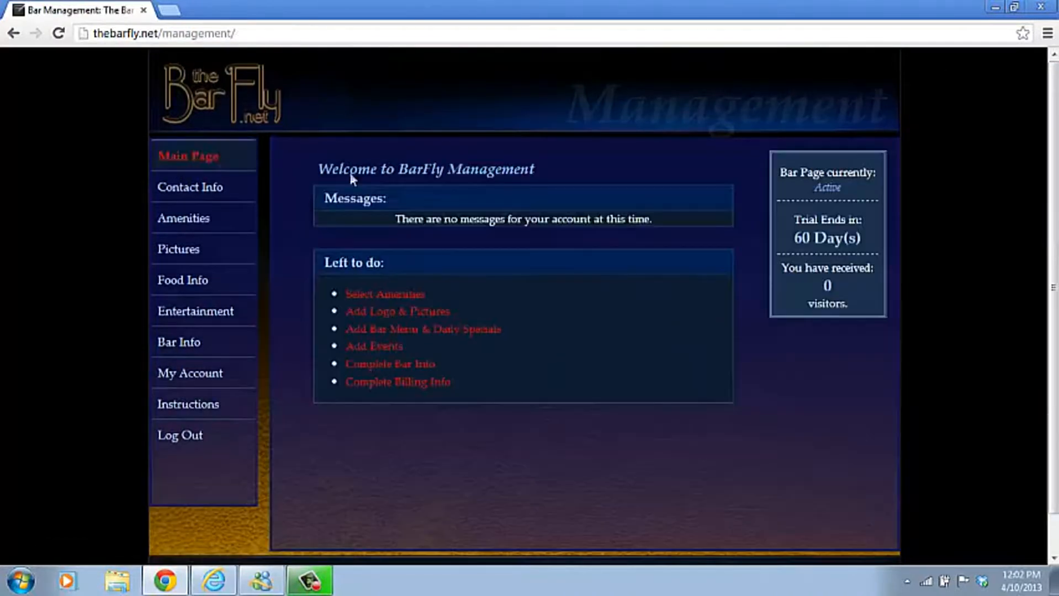
left_click(407, 296)
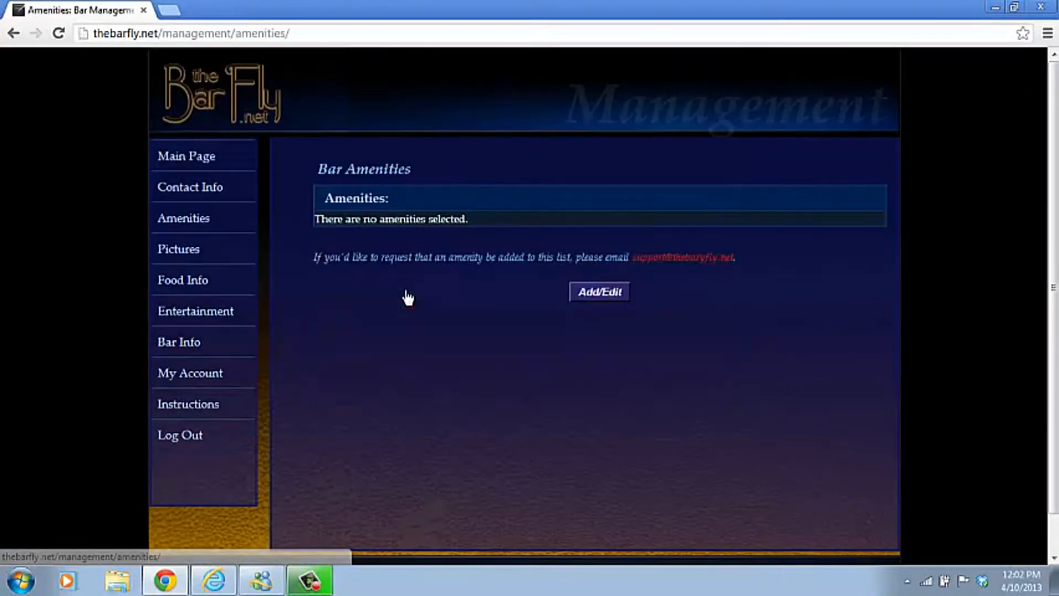
left_click(604, 298)
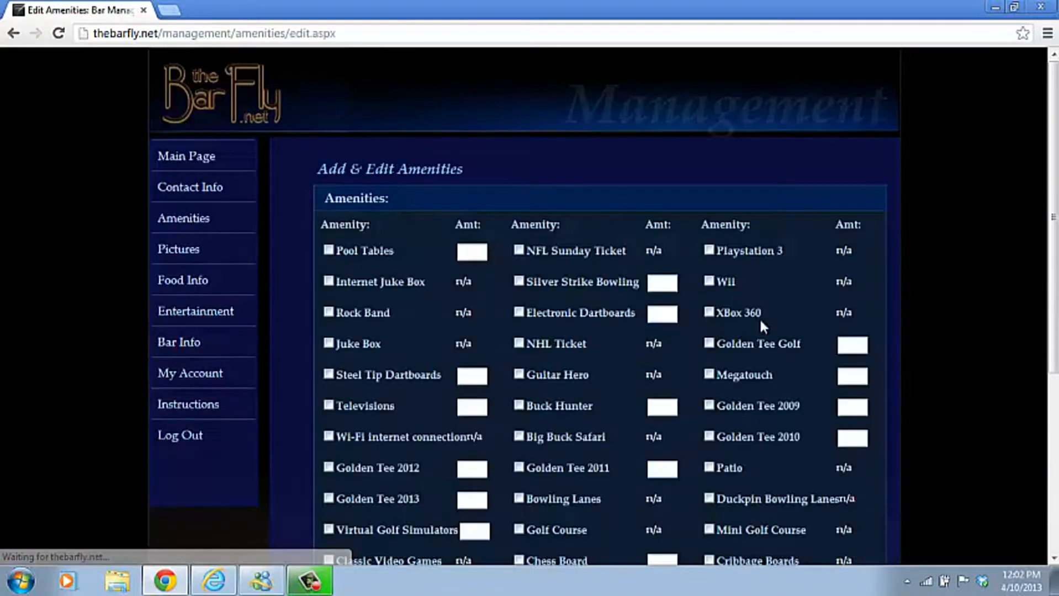
left_click_drag(1054, 111, 1053, 190)
left_click(329, 116)
left_click(461, 118)
type("3")
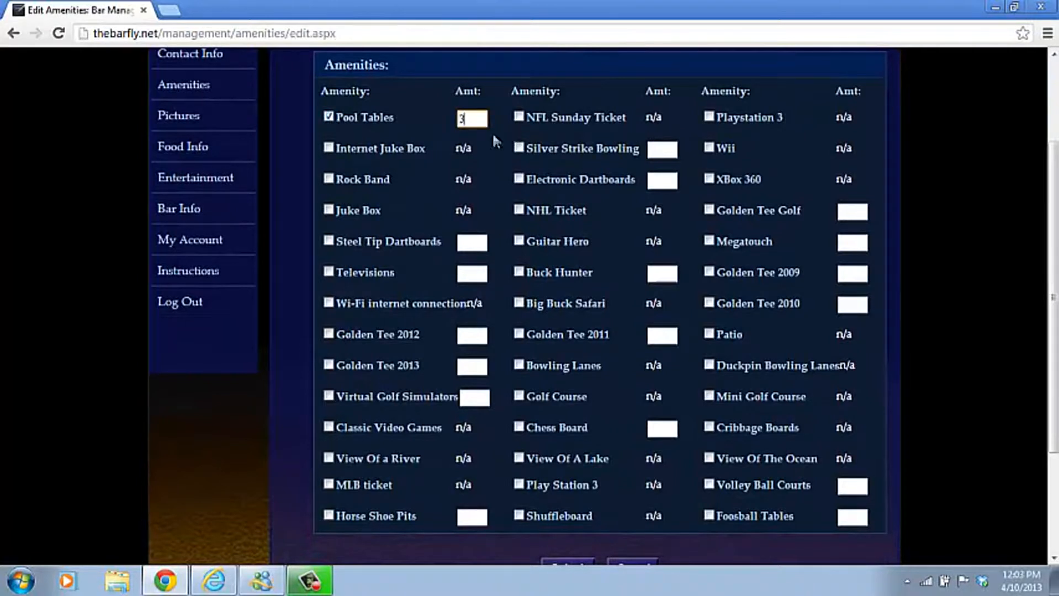
Add Internet Juke Box, 2 Steel Tip Dartboards, 13 Televisions and Wi-Fi.
left_click(328, 148)
left_click(329, 242)
left_click(474, 243)
type("2")
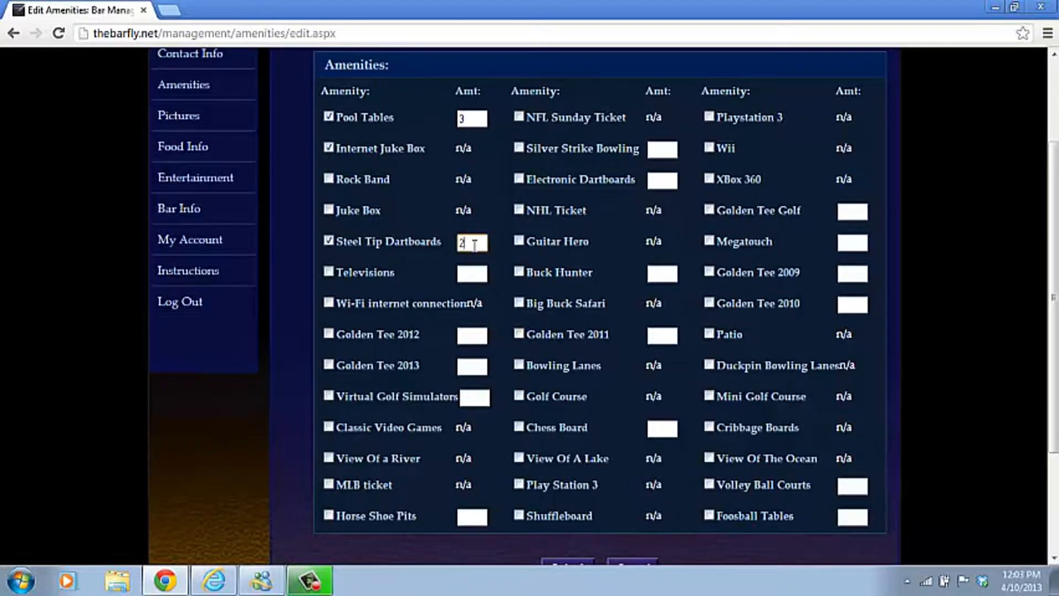
left_click(329, 272)
left_click(470, 274)
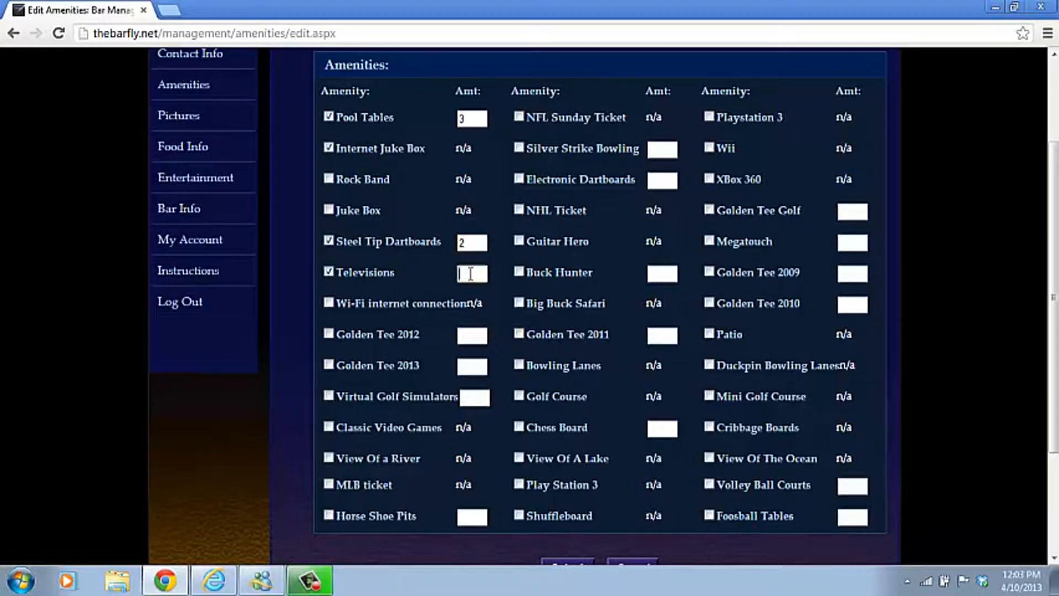
type("13")
left_click(329, 303)
Add NFL Sunday Ticket, Golf Course, Wii and Patio, then submit the amenities.
left_click(520, 117)
left_click(521, 396)
left_click(711, 148)
left_click(710, 333)
left_click_drag(1052, 200, 1054, 287)
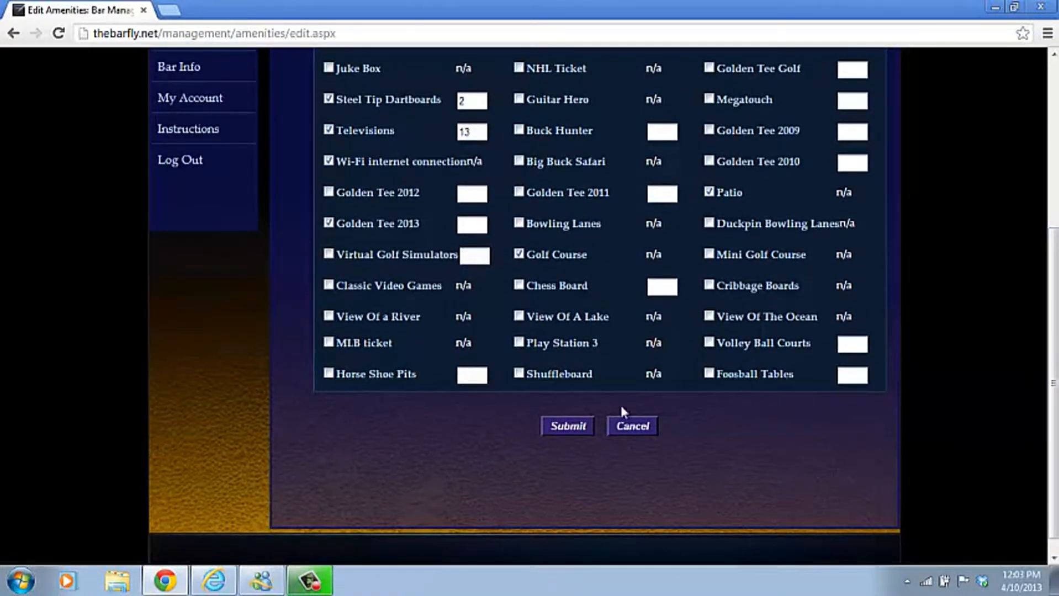
left_click(579, 428)
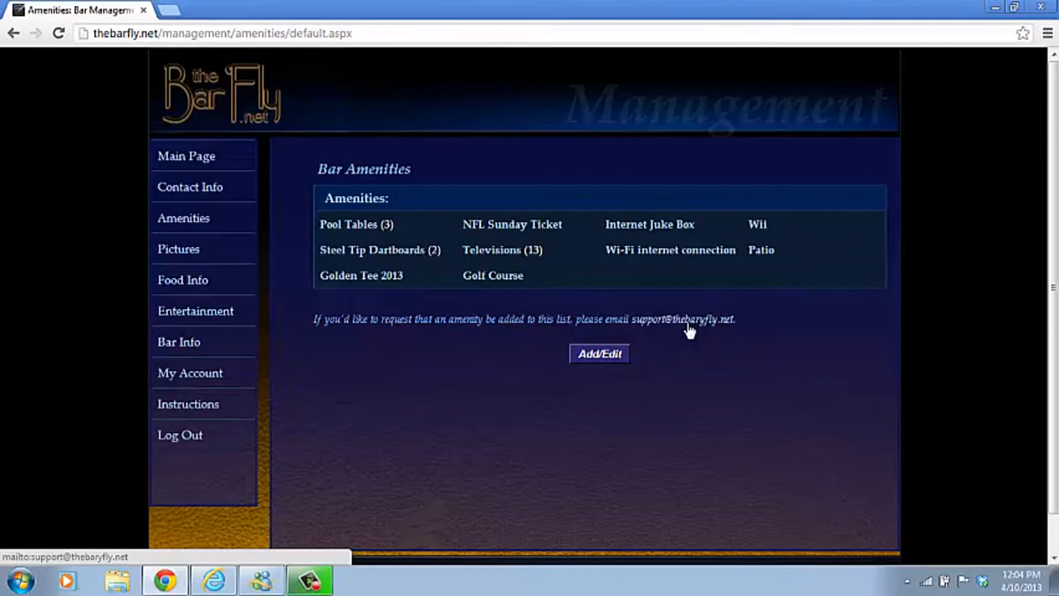
Return from the Bar Amenities list to the management main page.
left_click(203, 156)
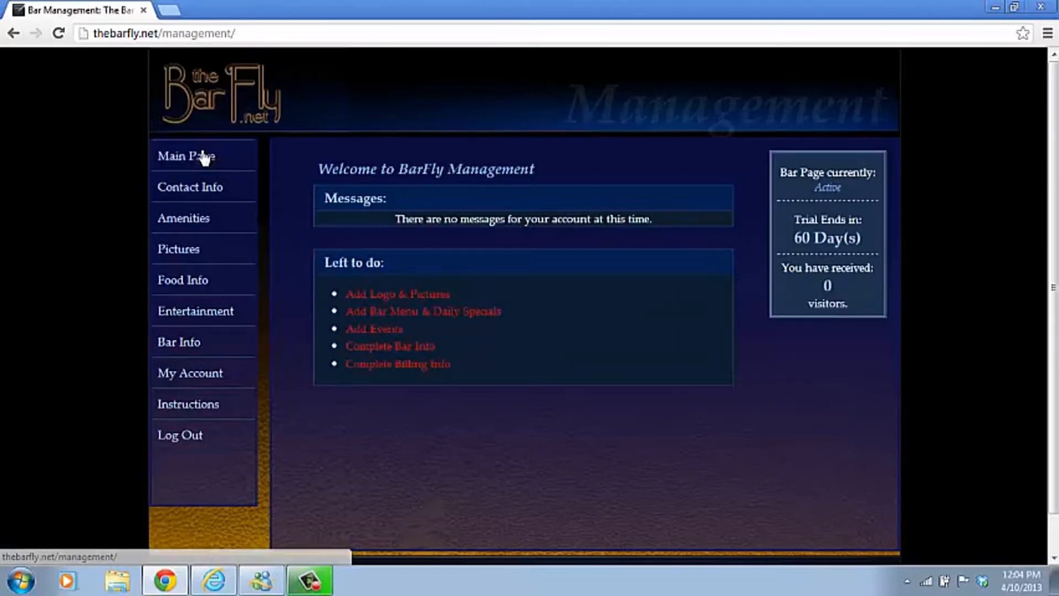
Upload Alfonz2.JPG as the bar's main picture with Main Image set to Yes.
left_click(387, 293)
left_click(857, 163)
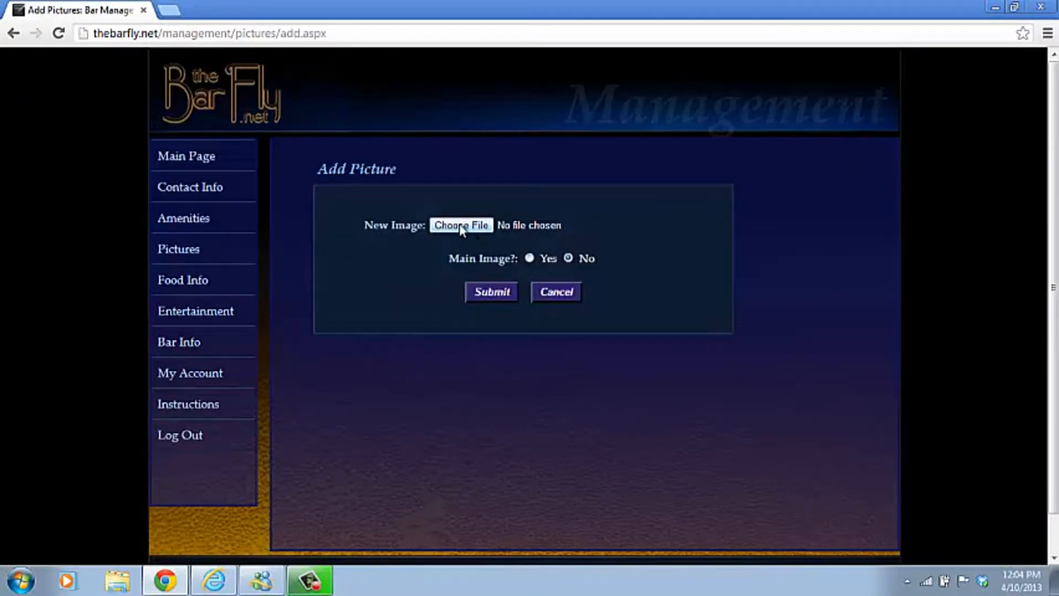
left_click(459, 224)
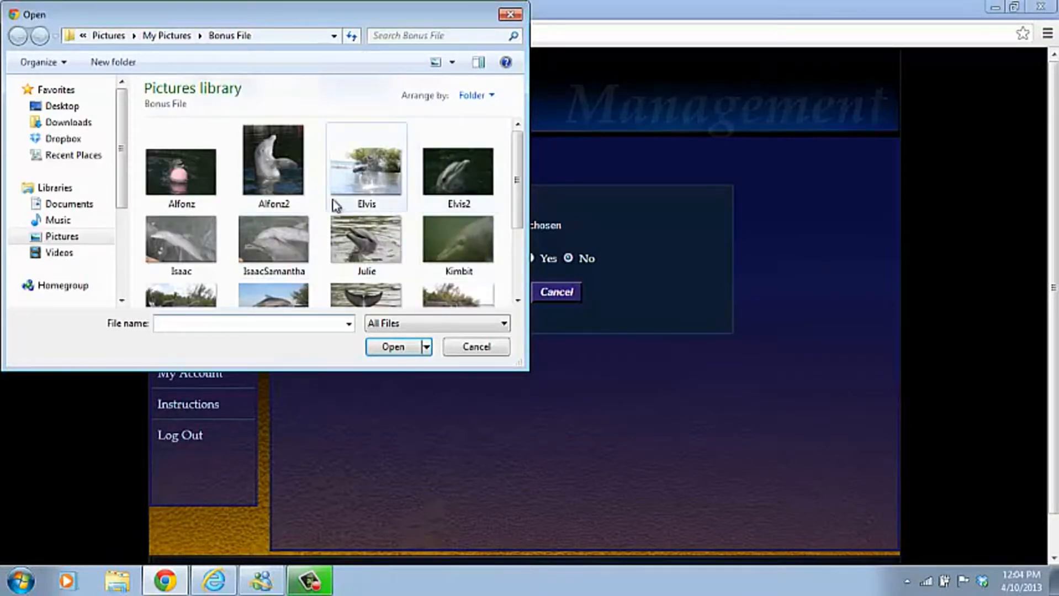
left_click(276, 163)
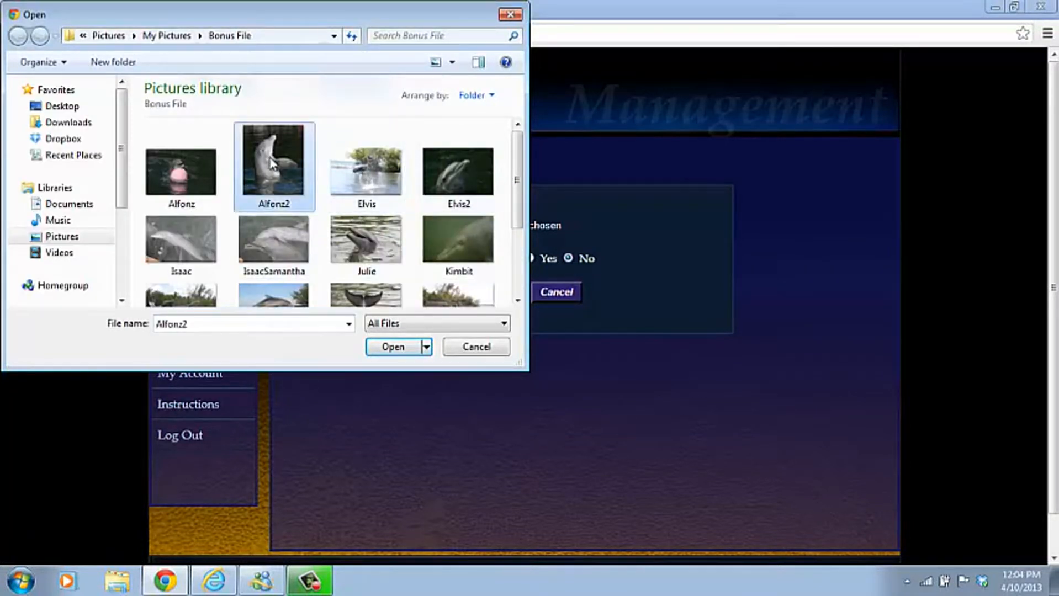
left_click(397, 348)
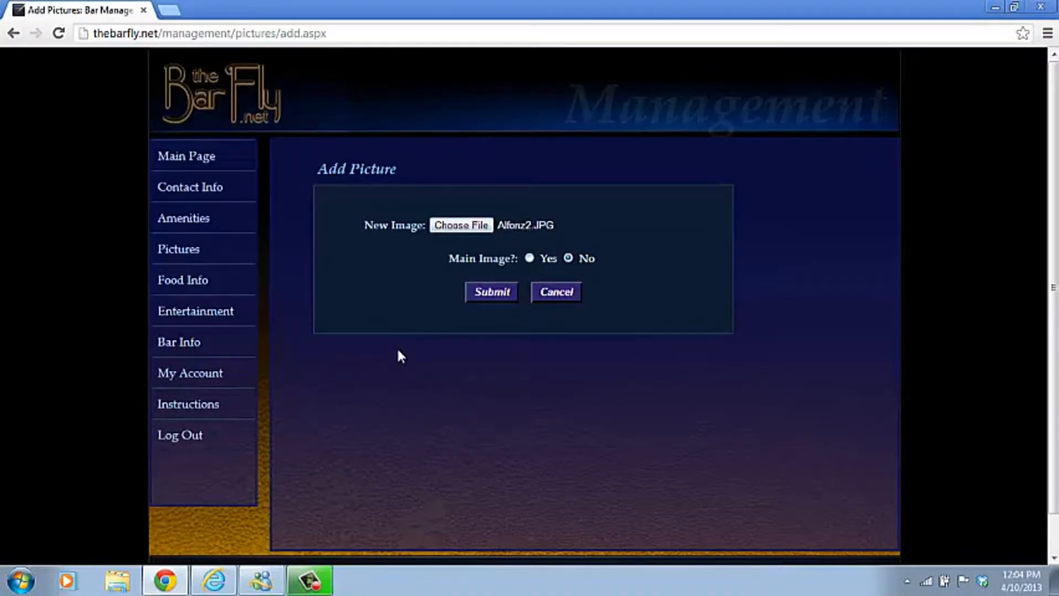
left_click(529, 258)
left_click(496, 292)
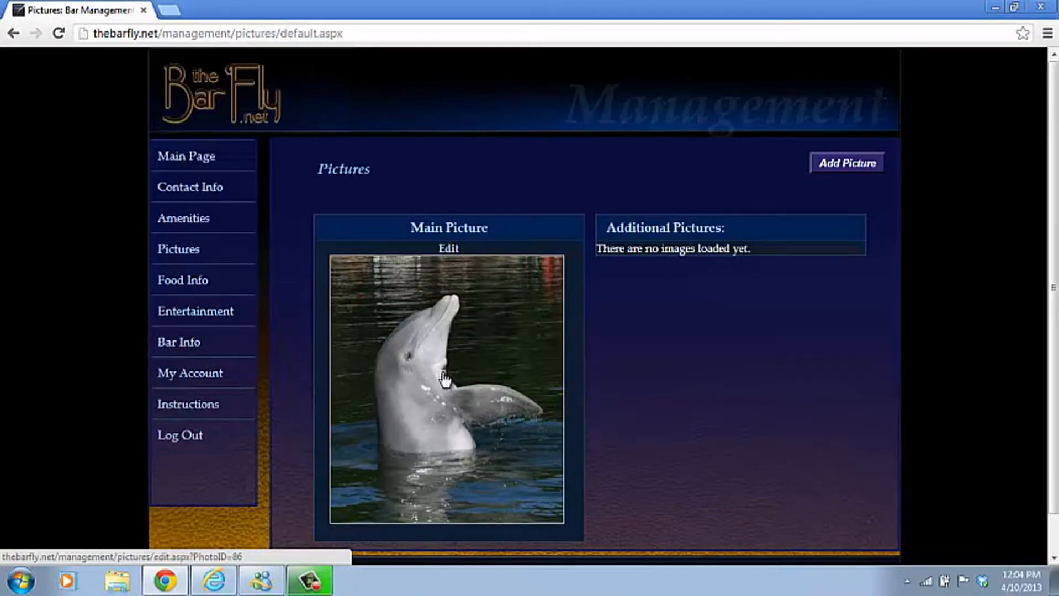
left_click(832, 171)
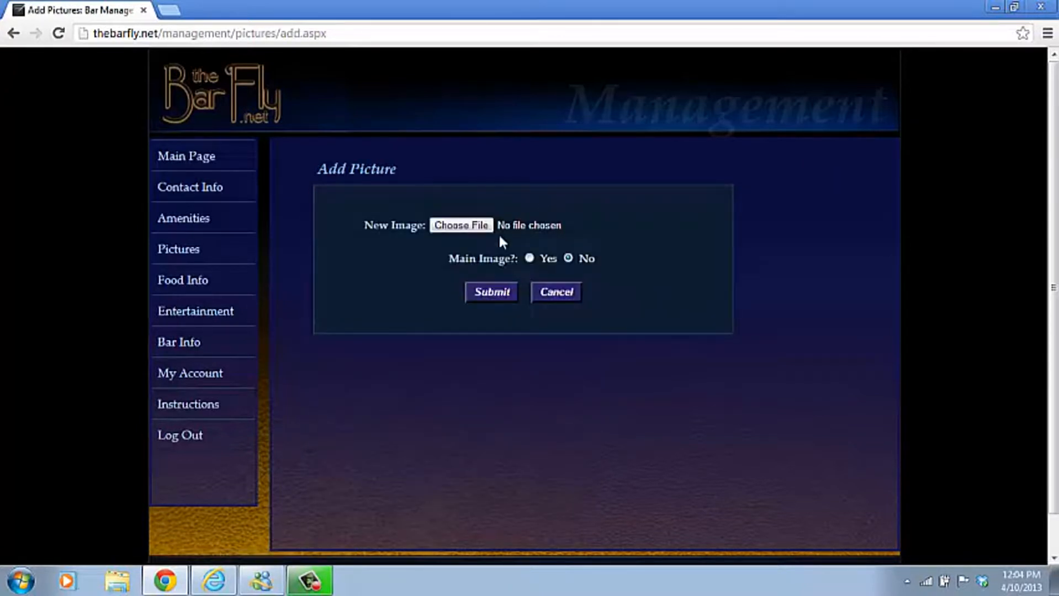
Upload Julie.JPG as an additional picture, leaving Main Image set to No.
left_click(473, 230)
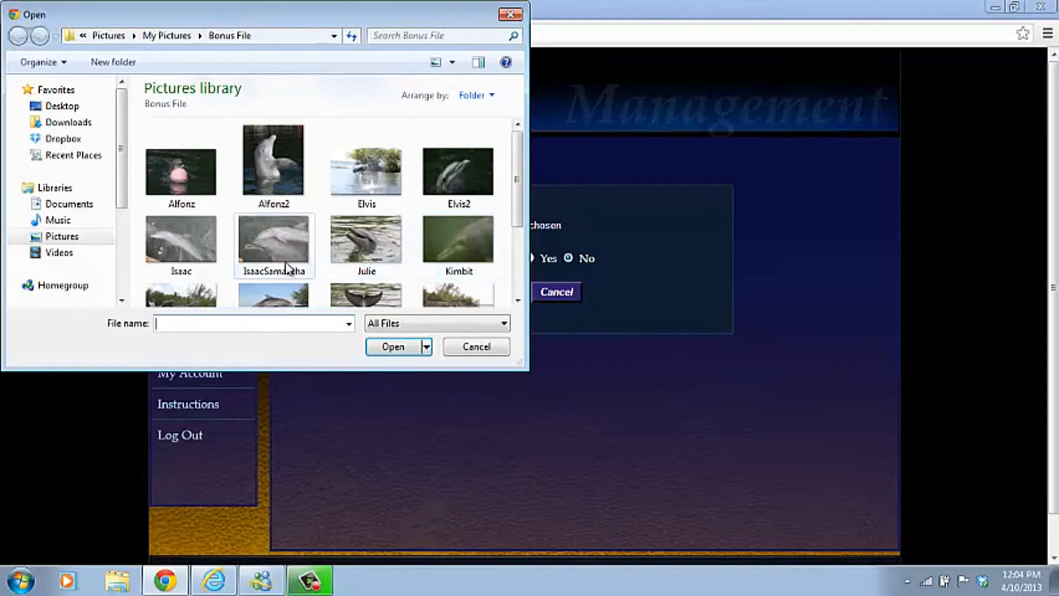
left_click(340, 246)
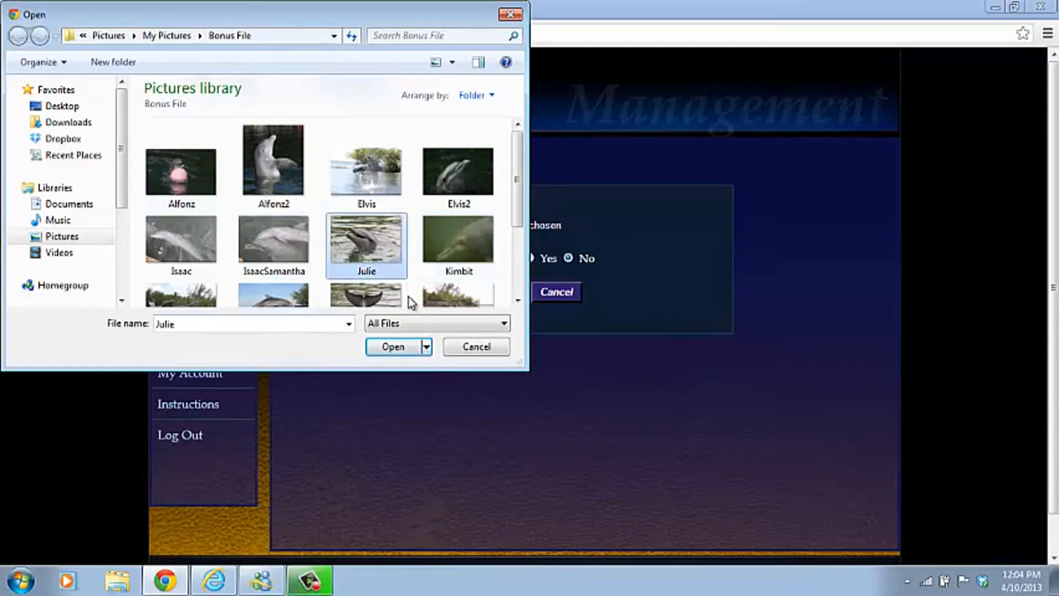
left_click(394, 347)
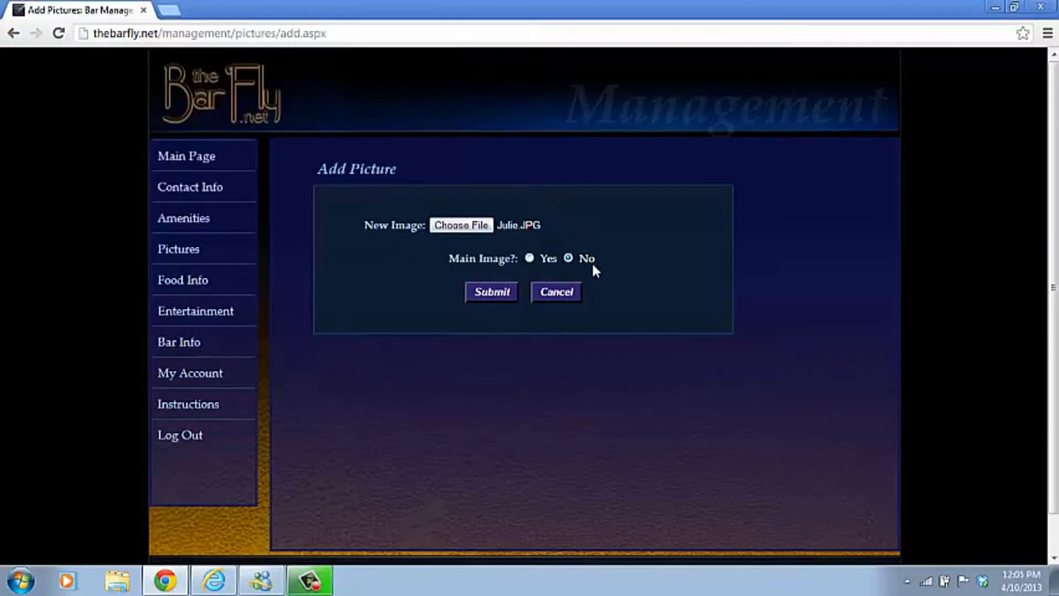
left_click(493, 297)
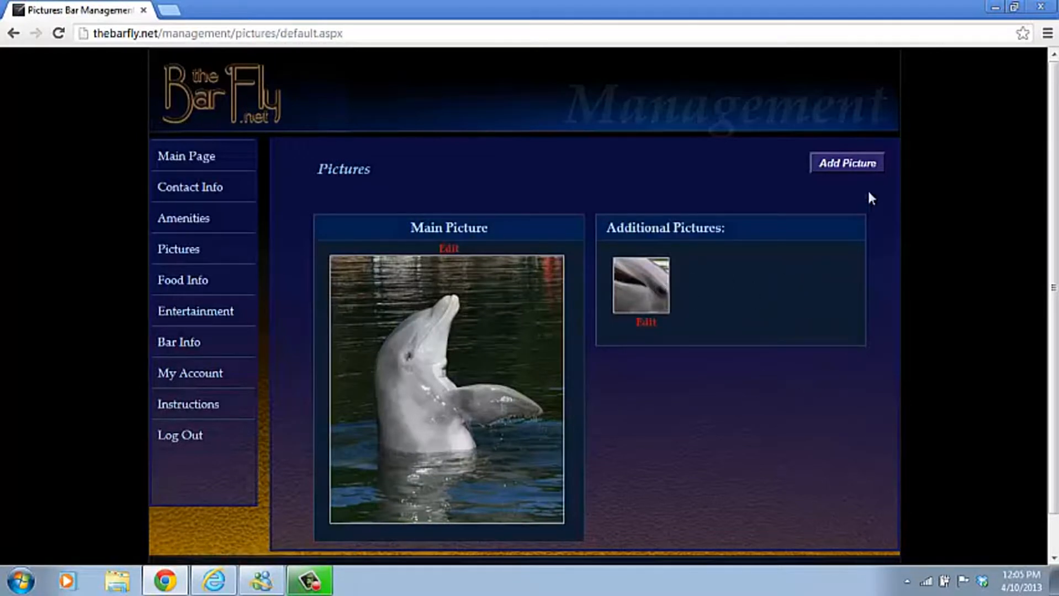
Go through Main Page and Add Bar Menu & Daily Specials to edit the Regular Menu.
left_click(210, 161)
left_click(396, 301)
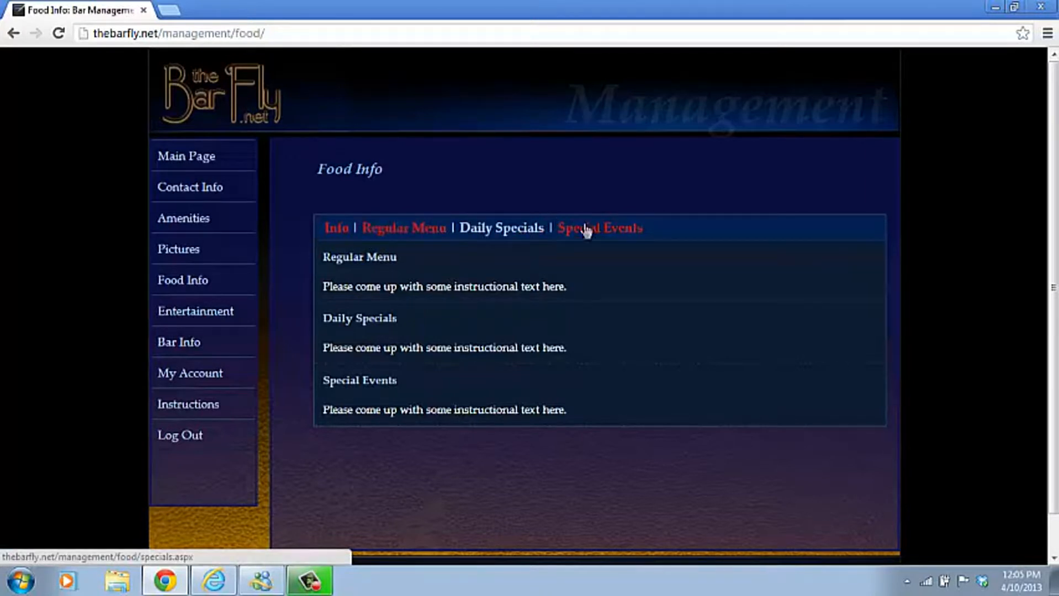
left_click(405, 233)
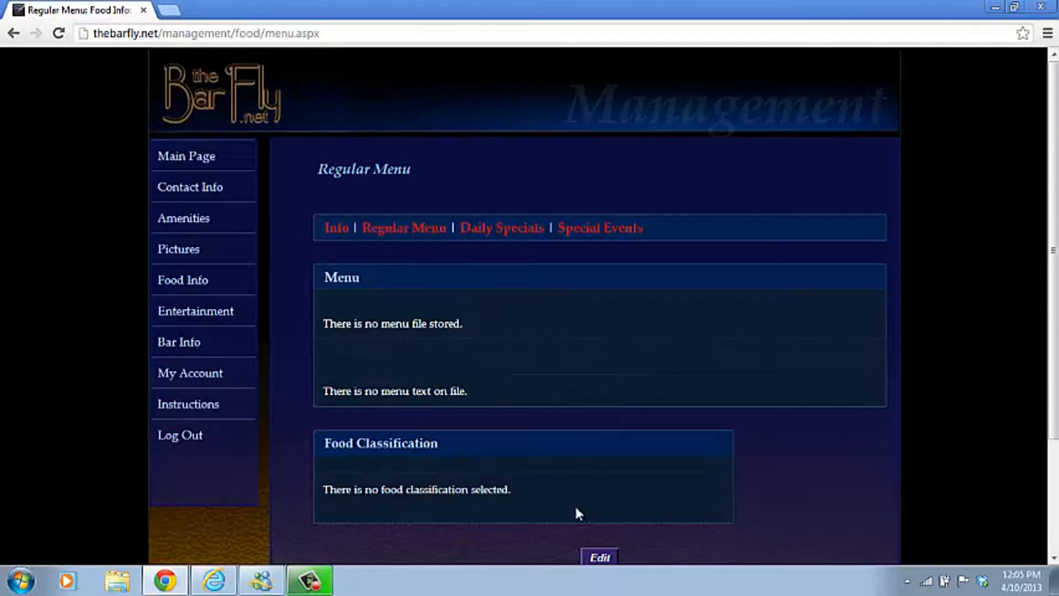
left_click(599, 558)
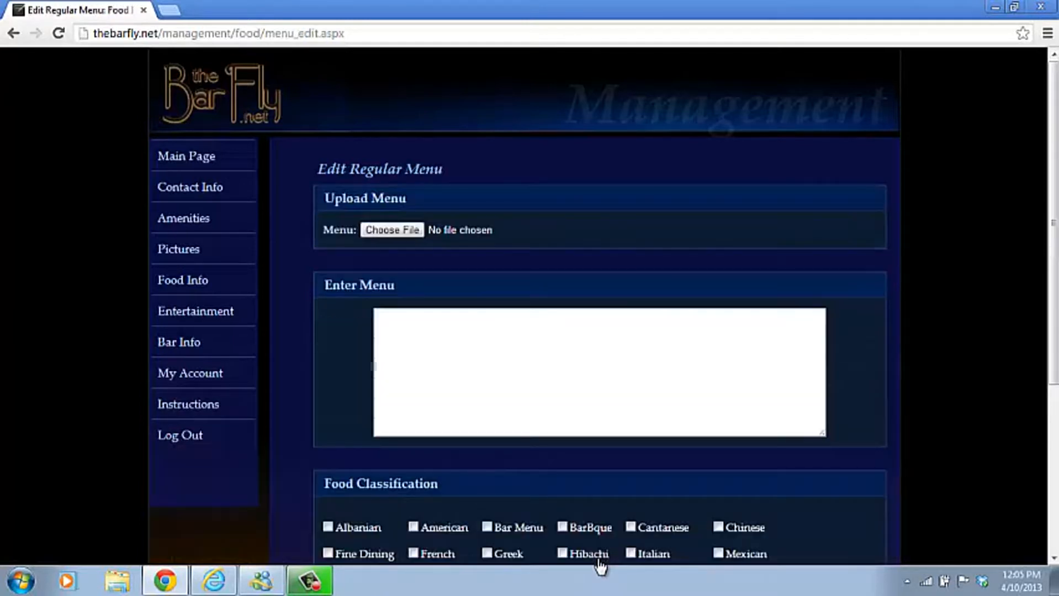
left_click_drag(1052, 223, 1053, 277)
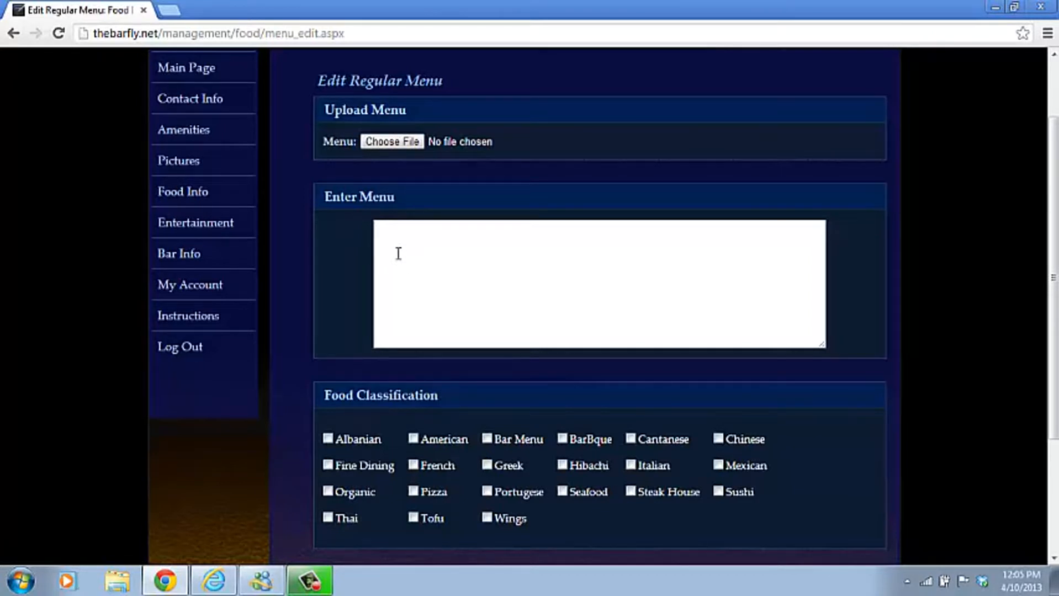
left_click(384, 142)
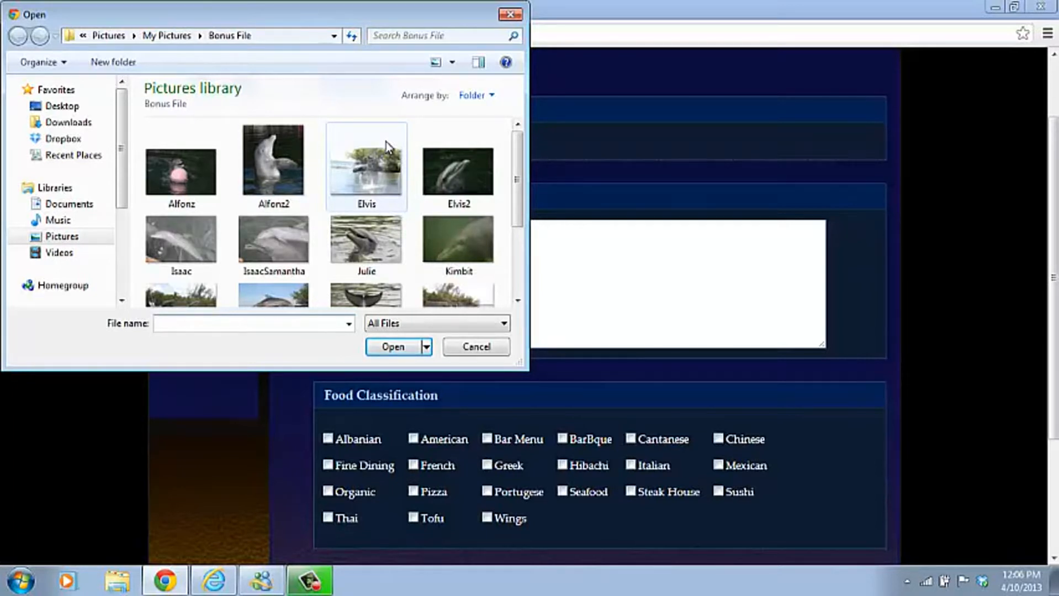
left_click(509, 15)
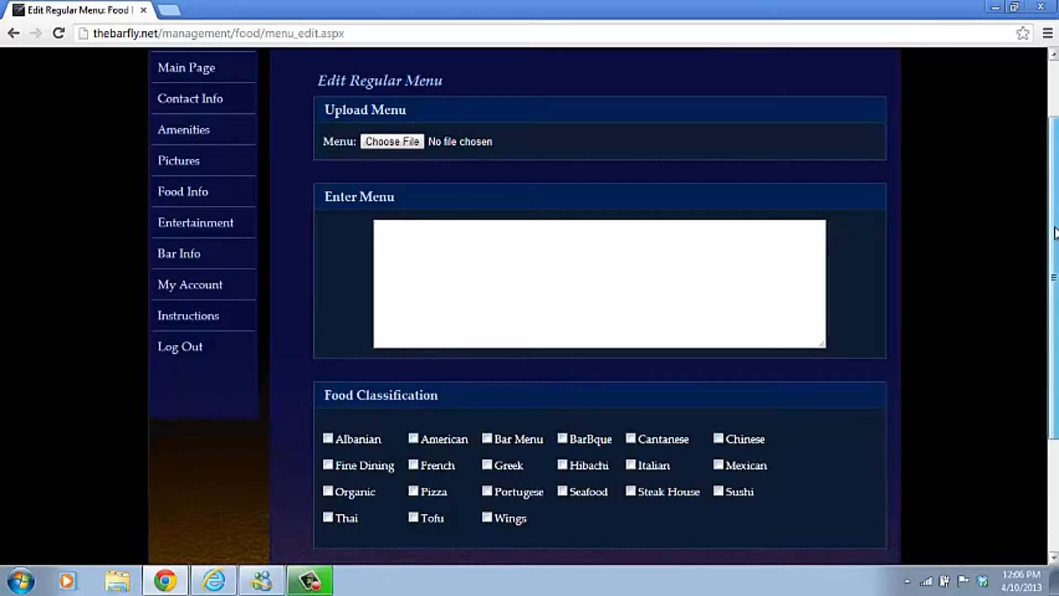
Tick American, Italian, Steak House and Wings under Food Classification and submit the menu.
scroll(1049, 243, "down", 3)
left_click(630, 324)
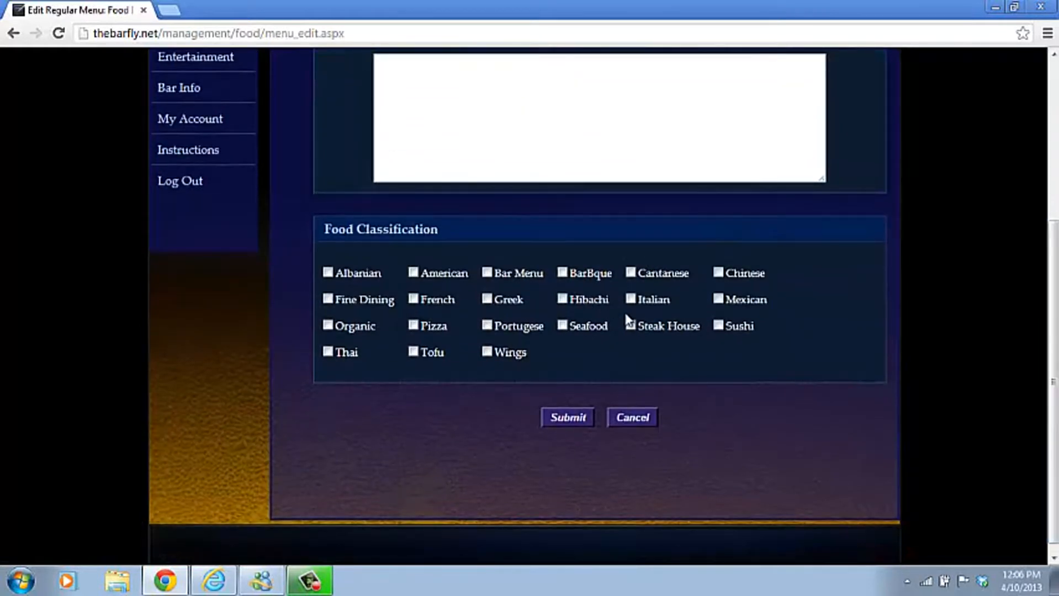
left_click(631, 327)
left_click(413, 272)
left_click(487, 352)
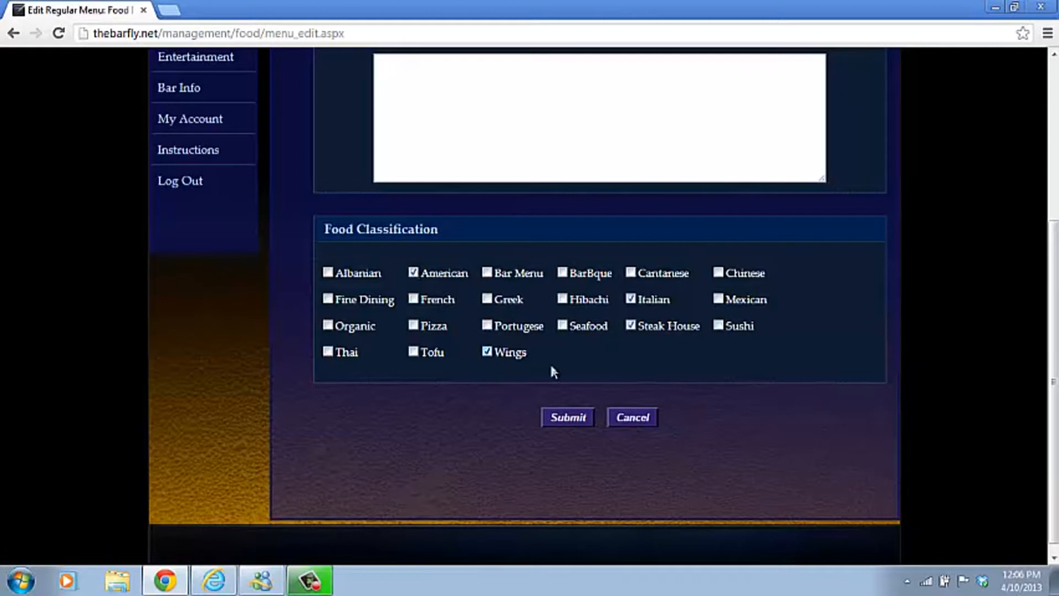
left_click(568, 419)
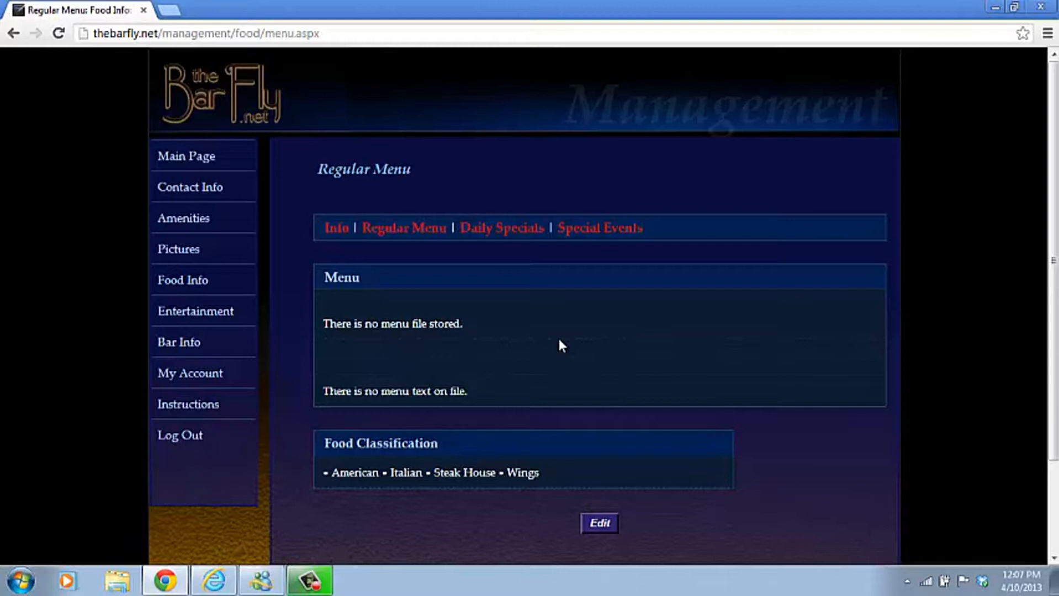
From the welcome page, go to the Bar Events list and open a blank Add Event form.
left_click(207, 163)
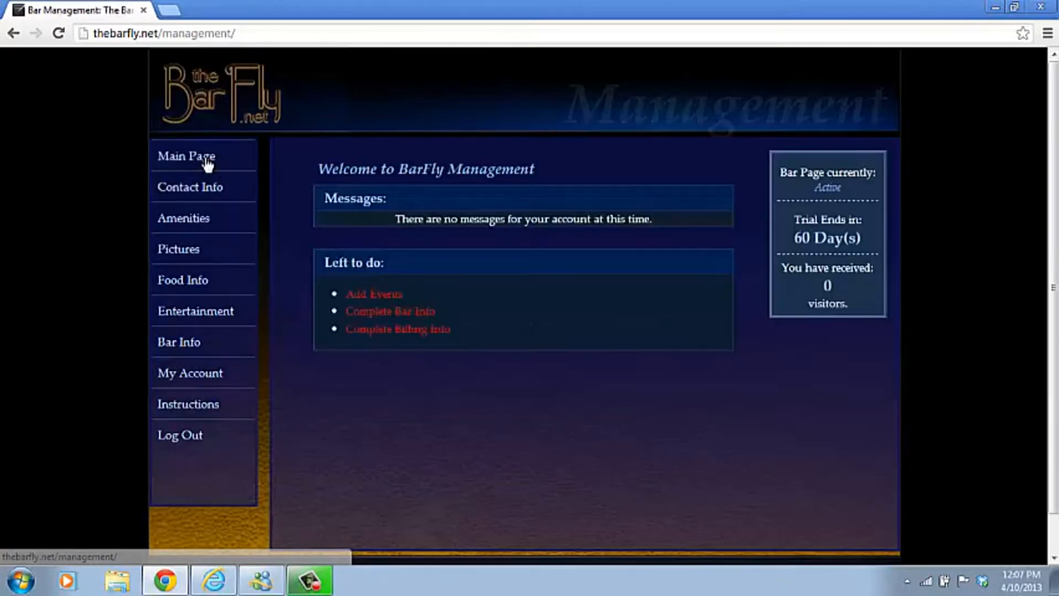
left_click(384, 295)
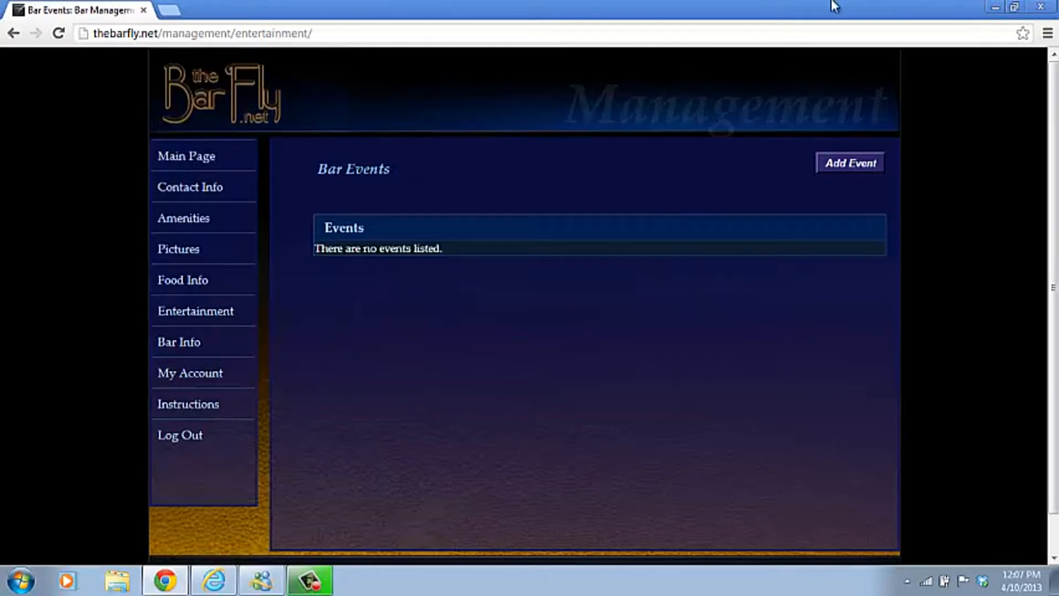
left_click(837, 166)
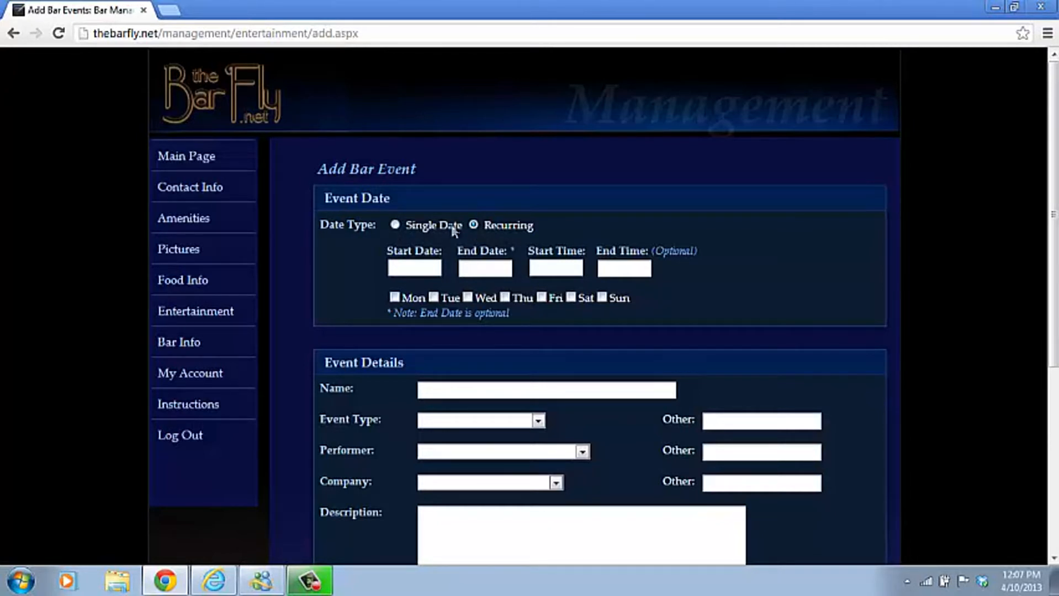
Make the event recur on Tuesdays from 04/16/13, 09:00 PM to 01:00 AM.
left_click(406, 270)
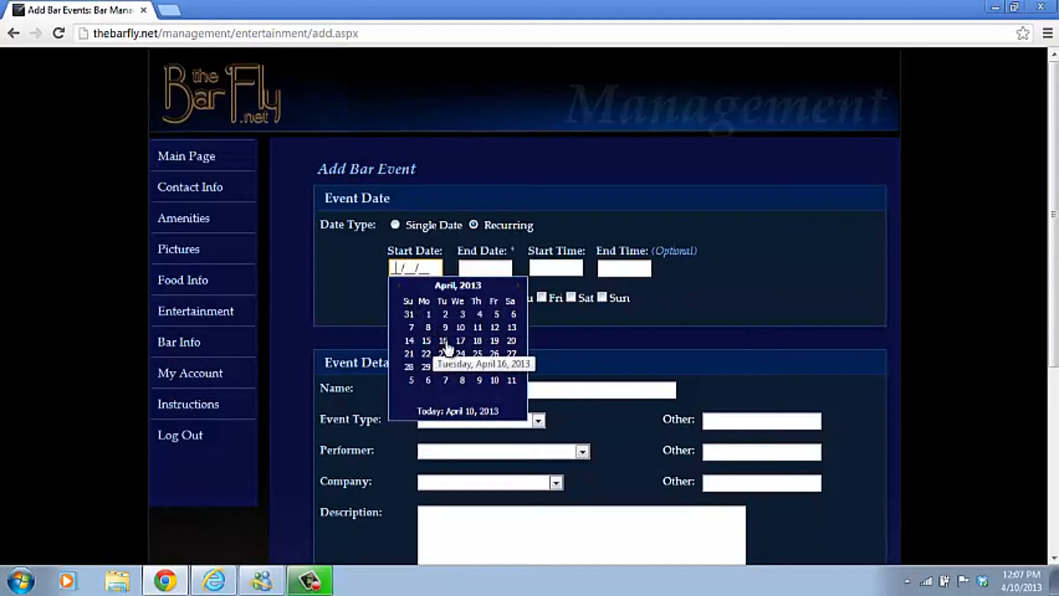
left_click(444, 341)
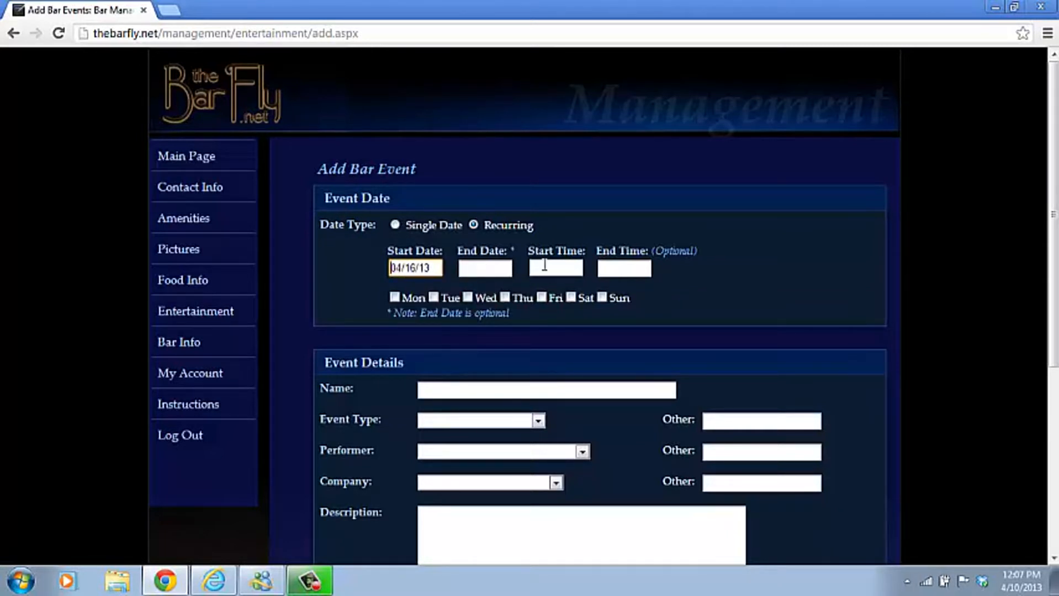
left_click(546, 268)
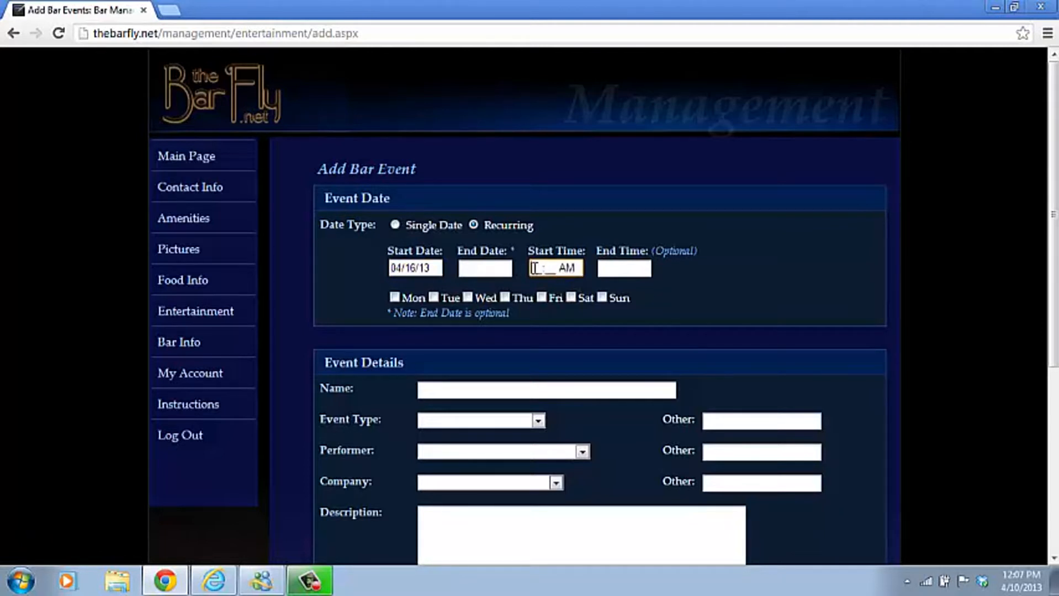
type("0900p")
key("Tab")
type("0100")
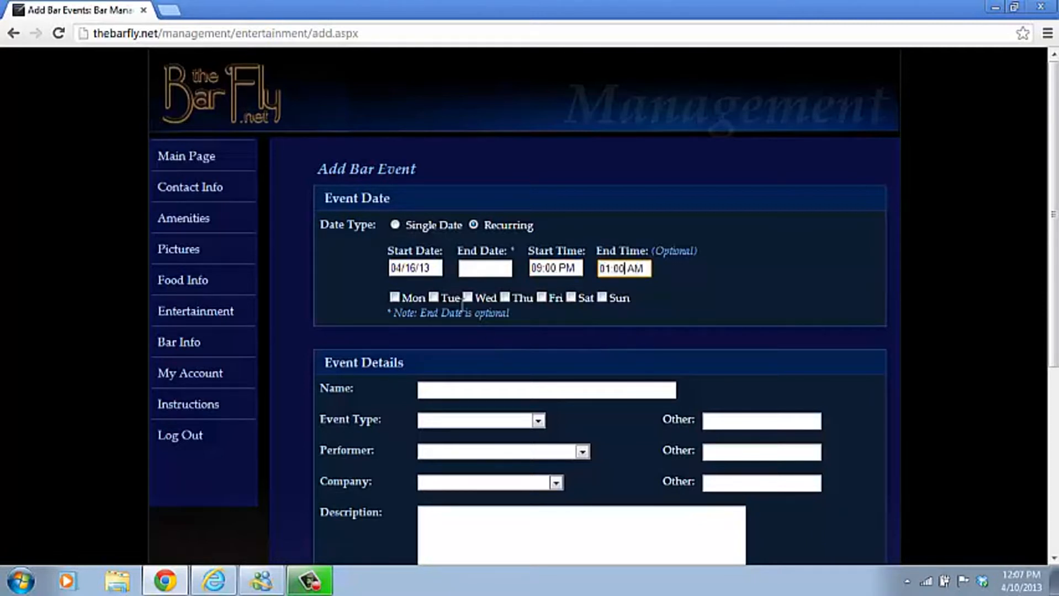
left_click(433, 297)
left_click(443, 391)
Name the event 'Karaoke with Mike' and set its event type to Karaoke.
type("Karaoke w")
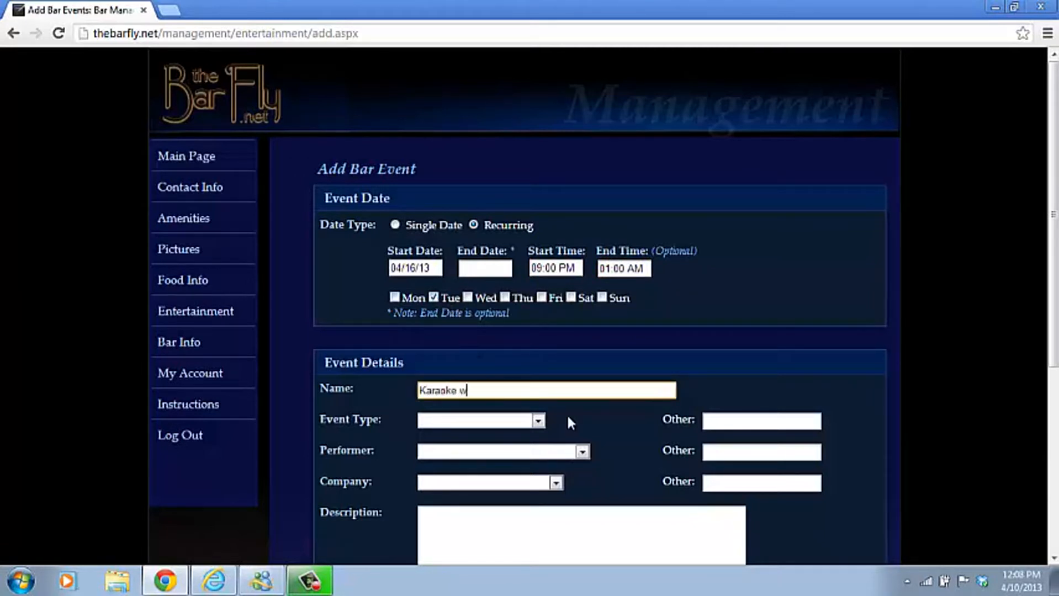
type("ith Mike")
left_click(538, 420)
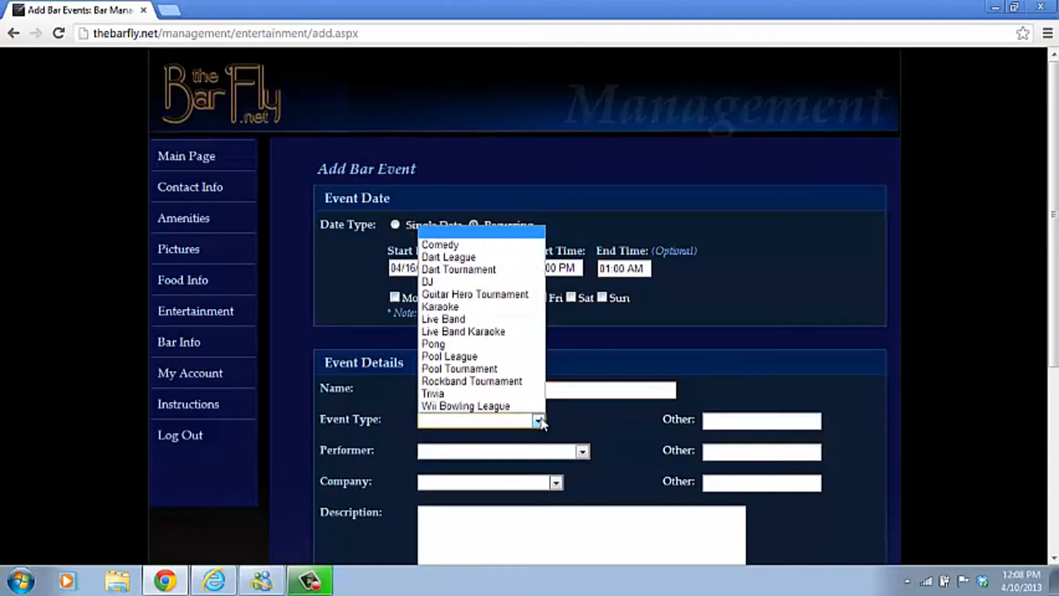
left_click(484, 307)
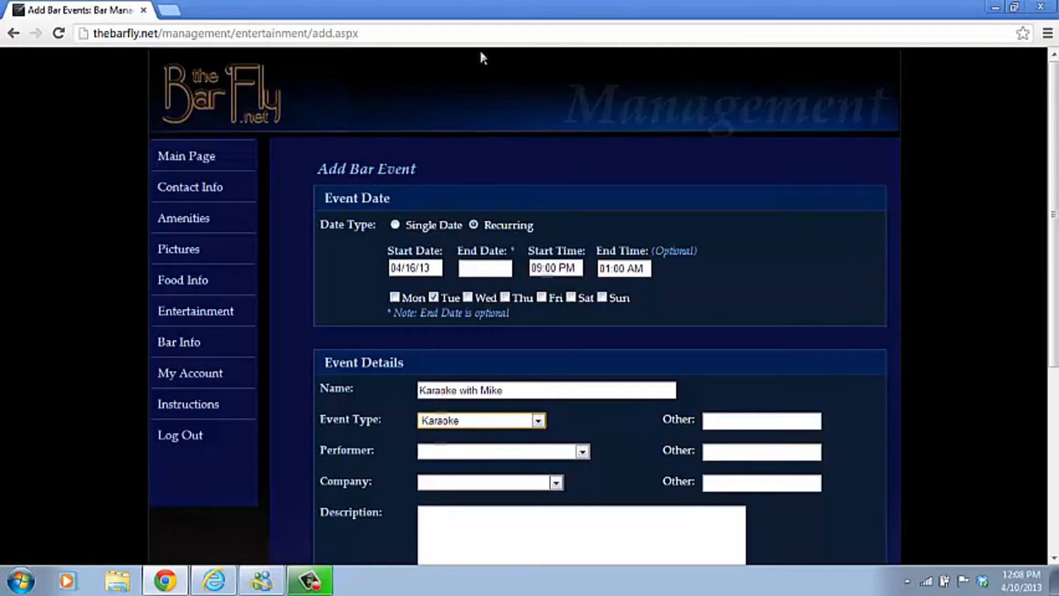
left_click(537, 421)
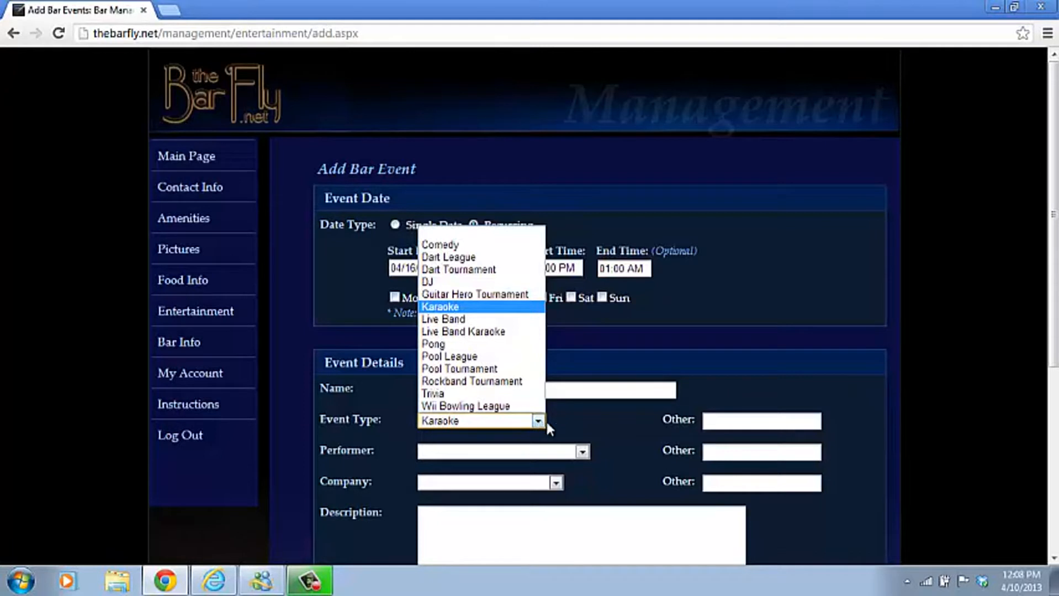
left_click(566, 418)
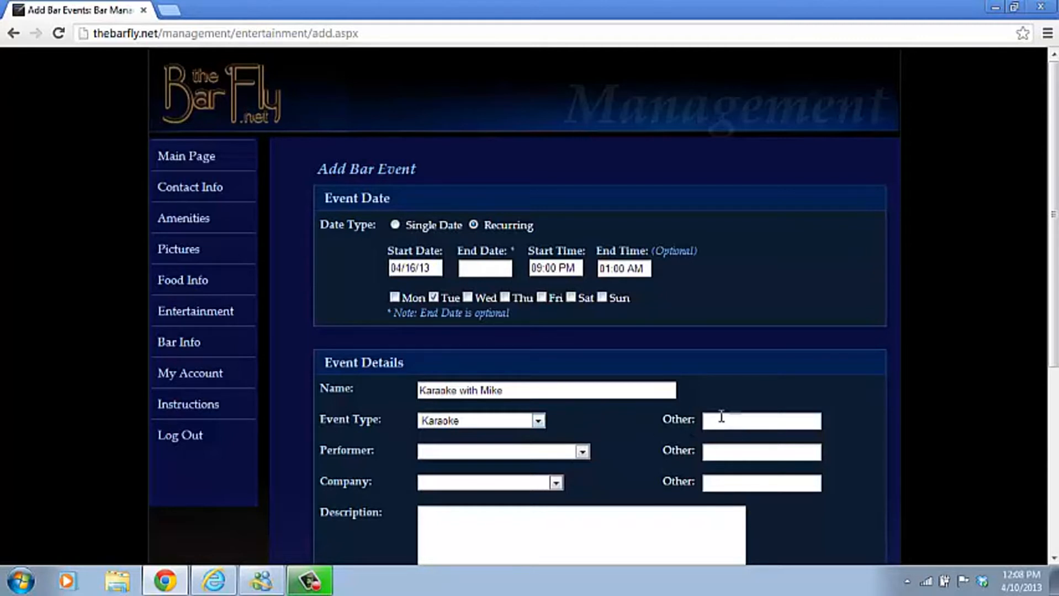
Choose the DJ as performer and Center Stage Entertainment as the company.
left_click(573, 452)
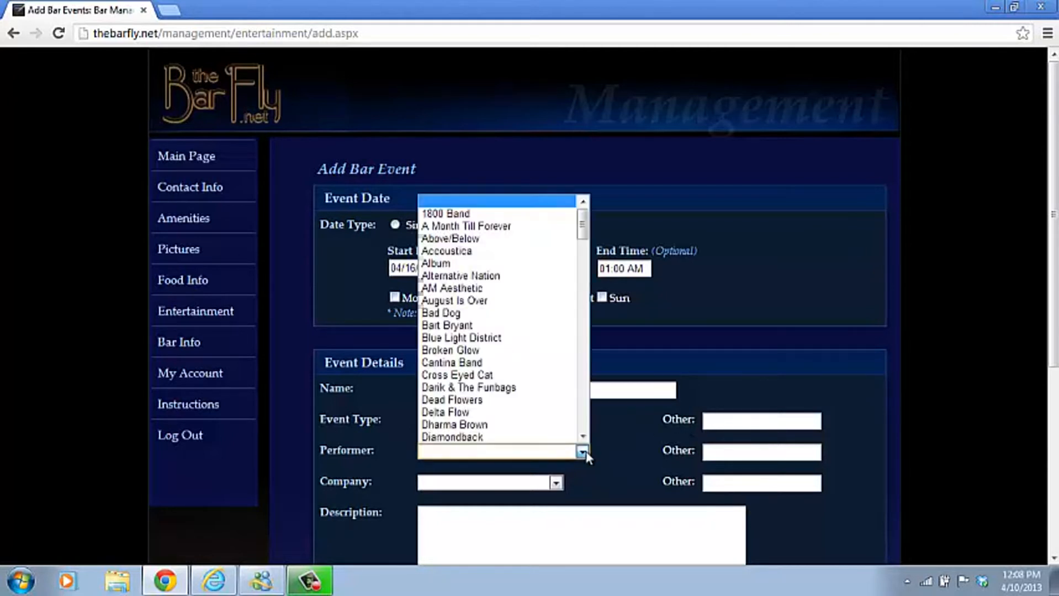
left_click_drag(585, 223, 577, 270)
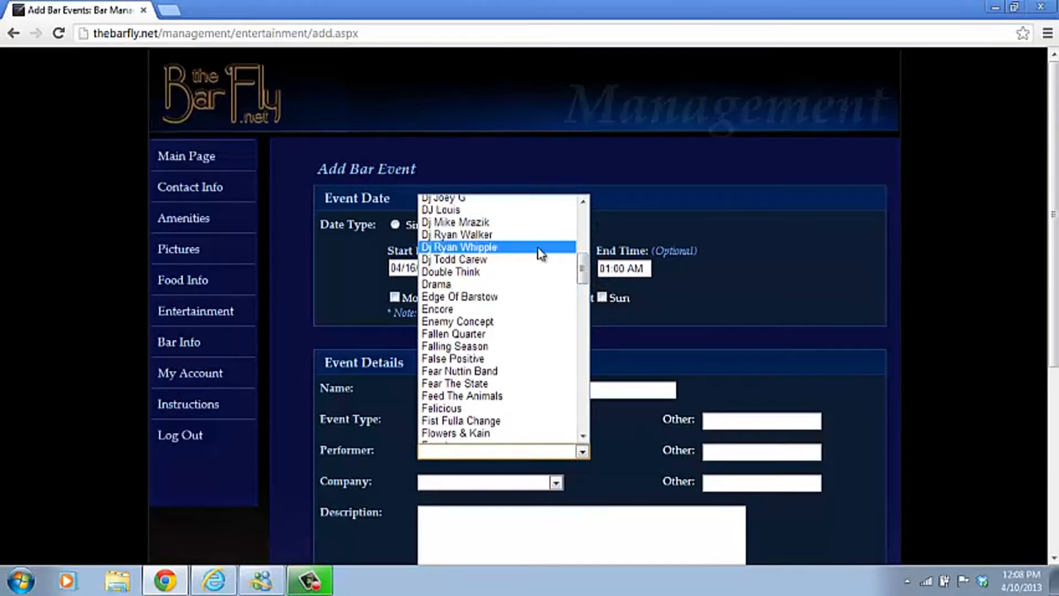
left_click(523, 223)
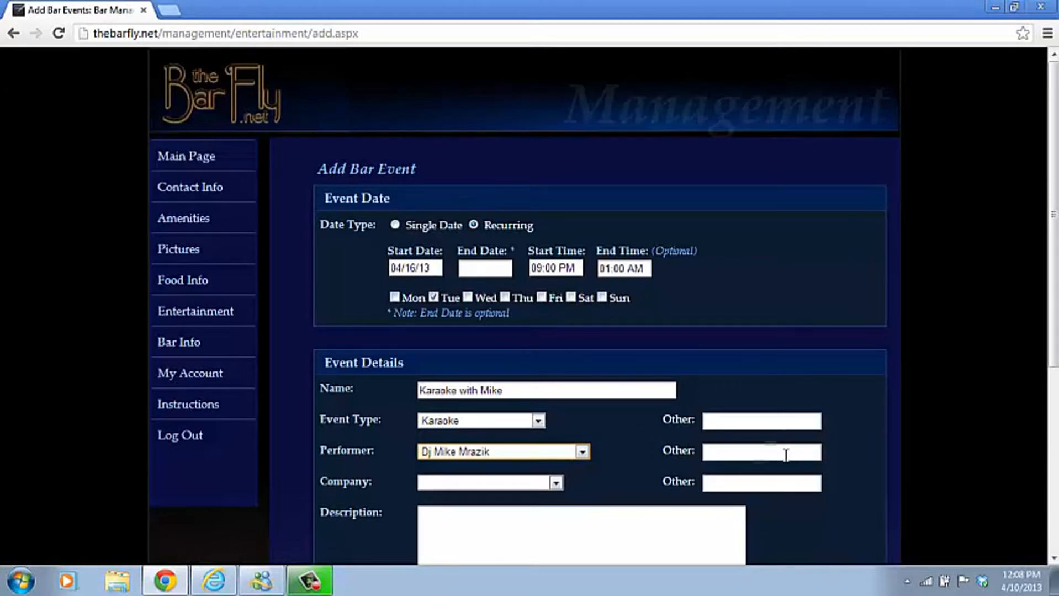
left_click(556, 483)
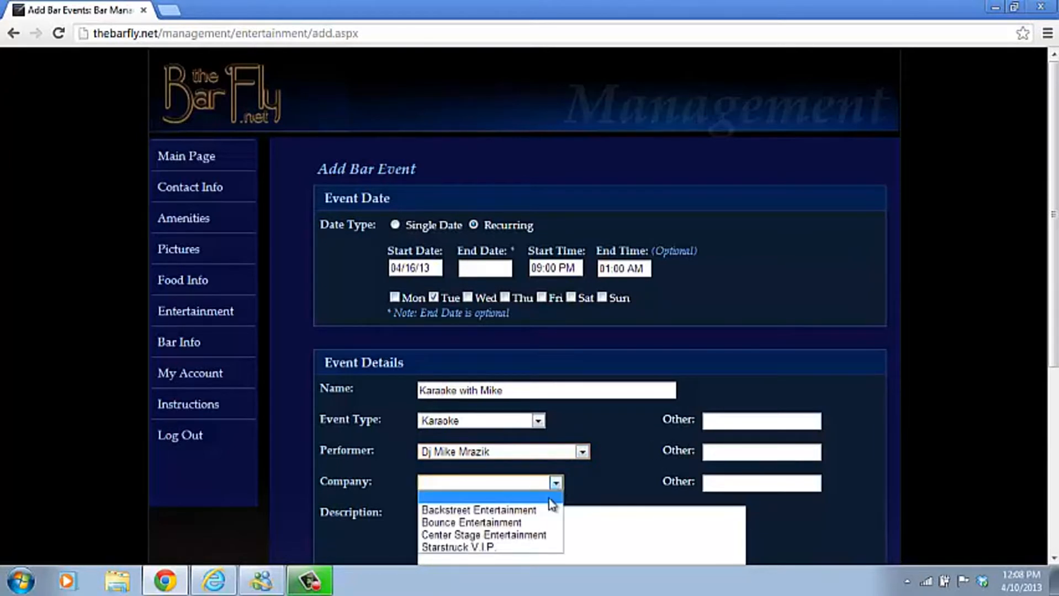
left_click(541, 535)
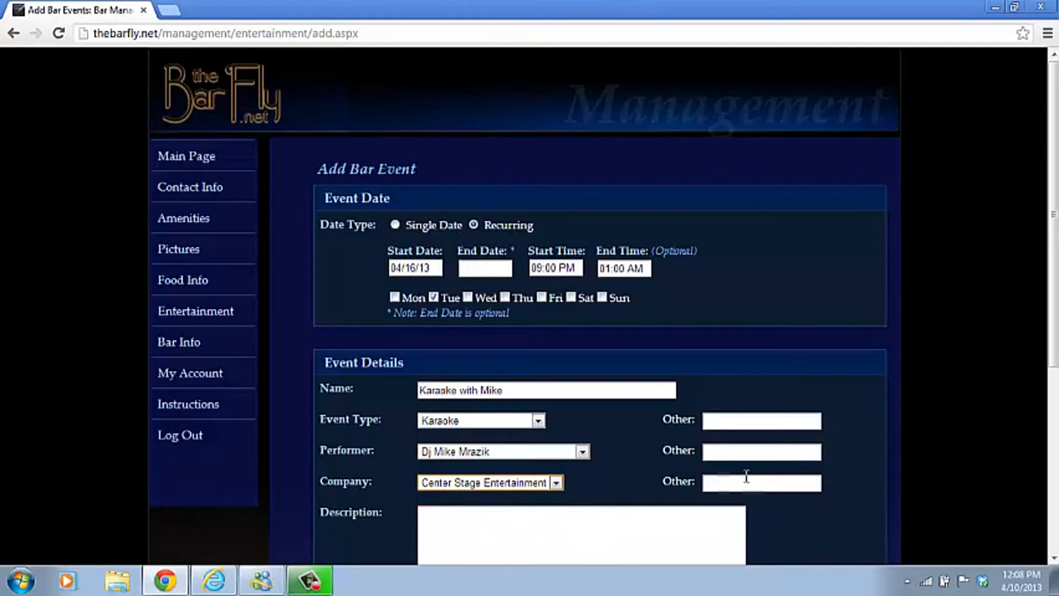
left_click(469, 531)
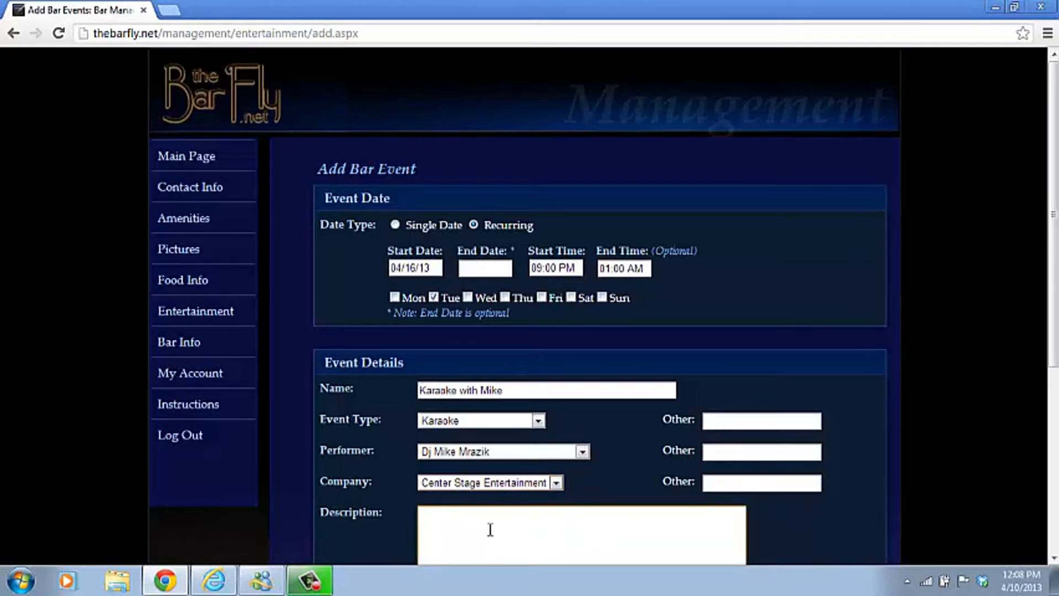
Enter the description 'tons of songs and $5 pitchers all night' and submit the karaoke event.
type("#0,")
key("BackSpace")
key("BackSpace")
key("BackSpace")
type("tons of songs and $5 pitch")
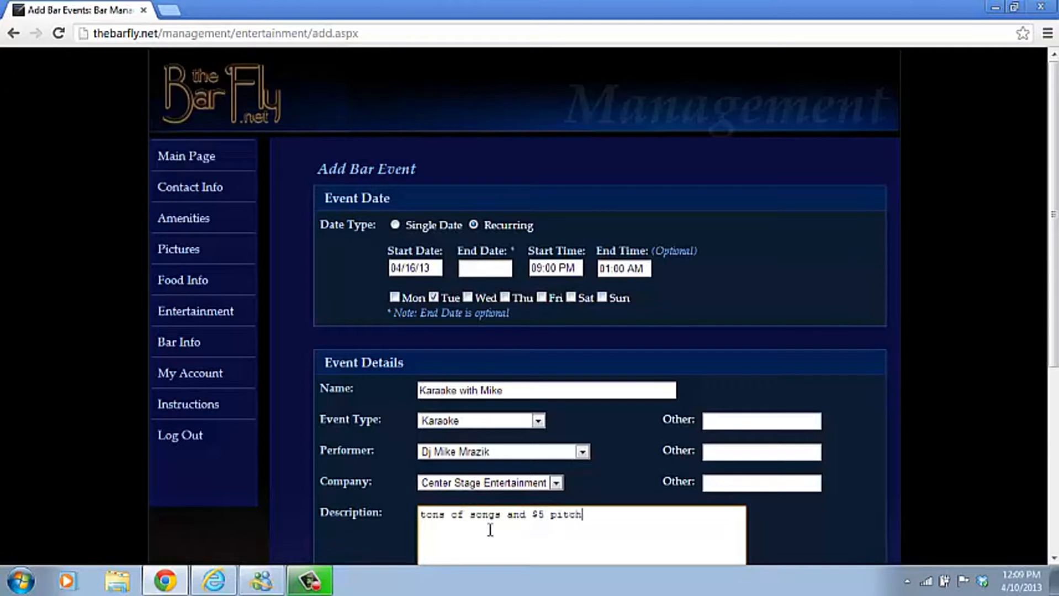
type("ers all night")
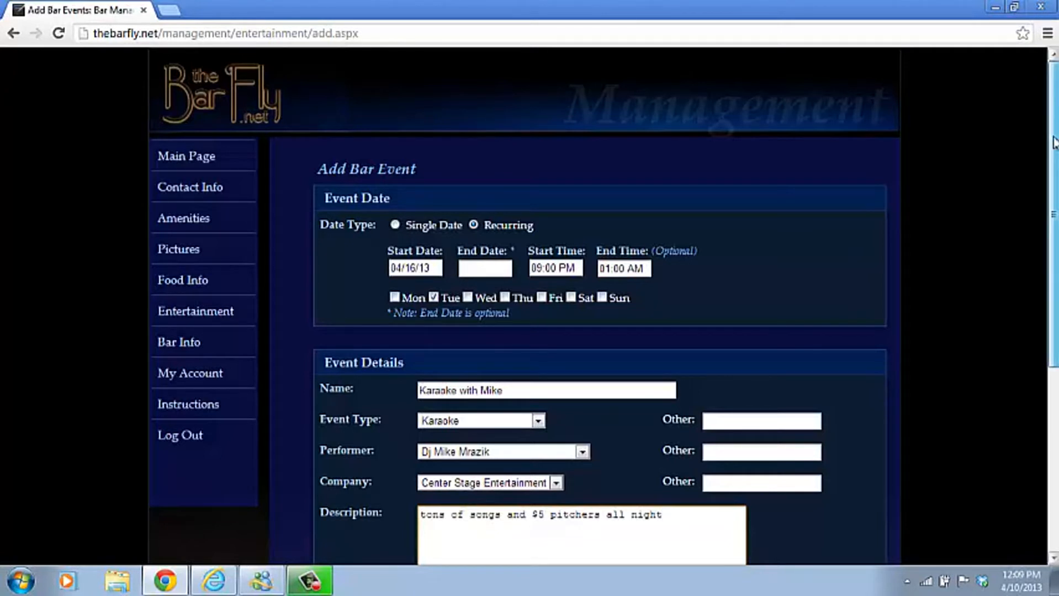
left_click_drag(1052, 155, 1051, 326)
left_click(572, 414)
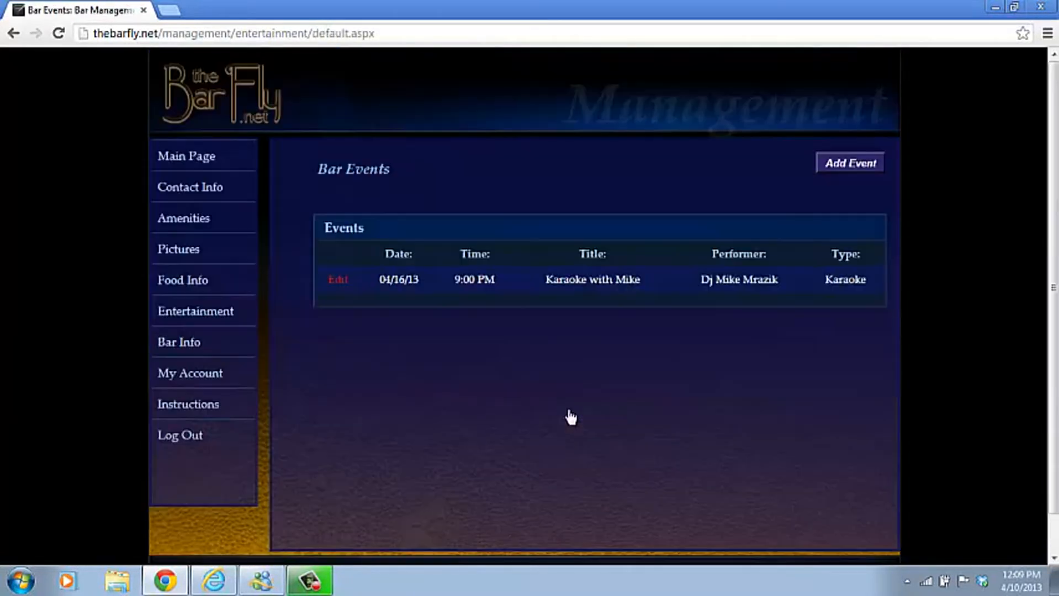
Start another event as a single date on 04/12/13, running 09:03 AM to 02:00 AM.
left_click(845, 165)
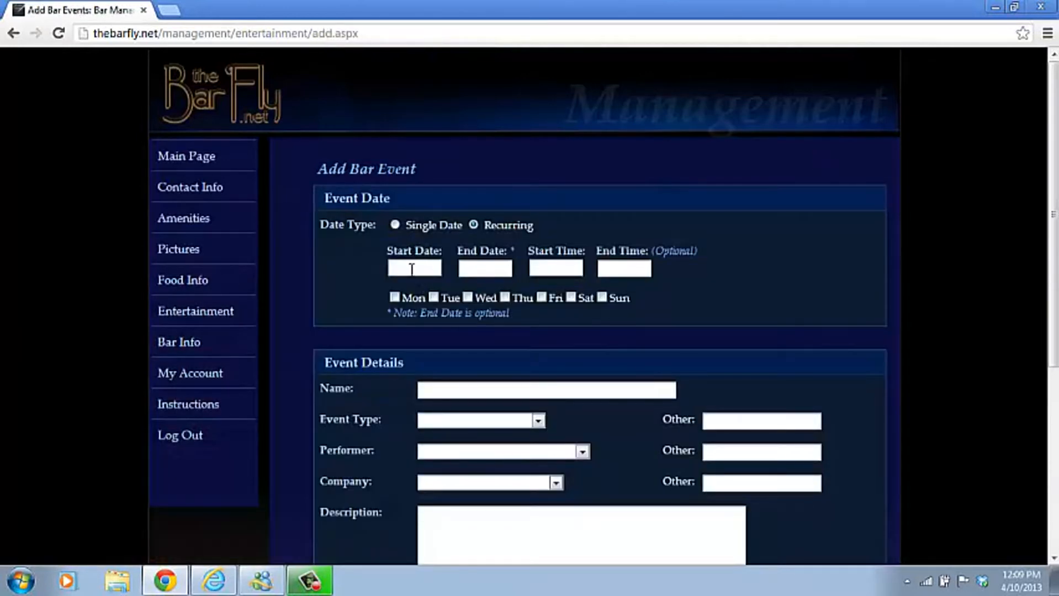
left_click(395, 225)
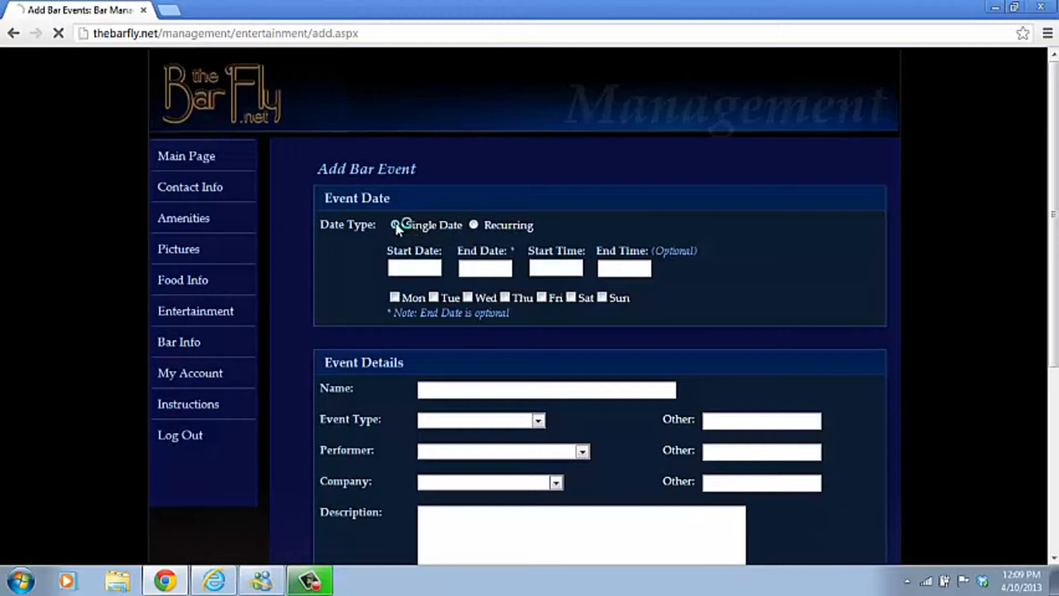
left_click(392, 268)
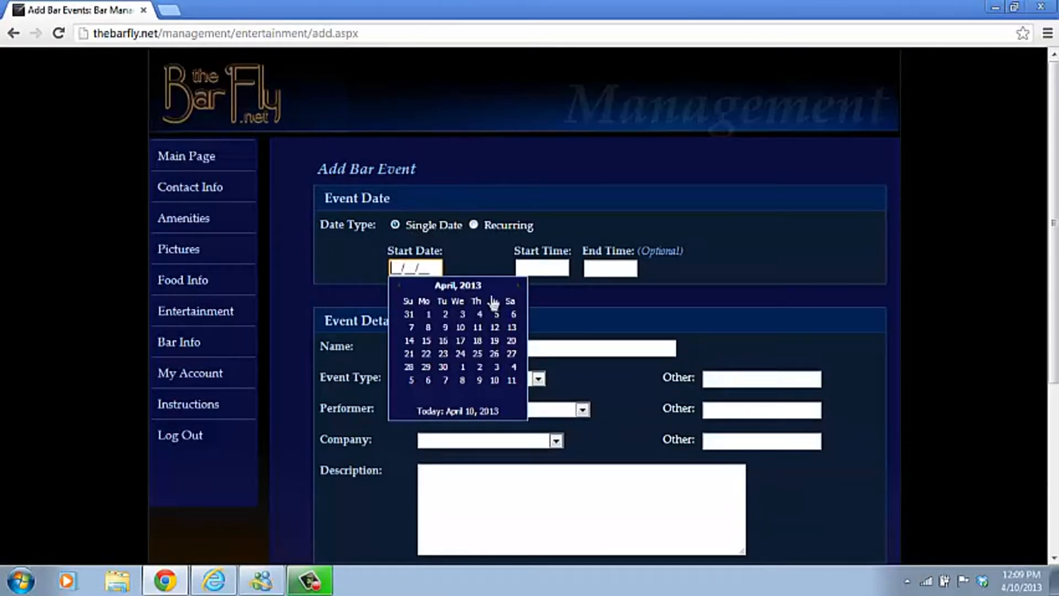
left_click(495, 328)
left_click(536, 270)
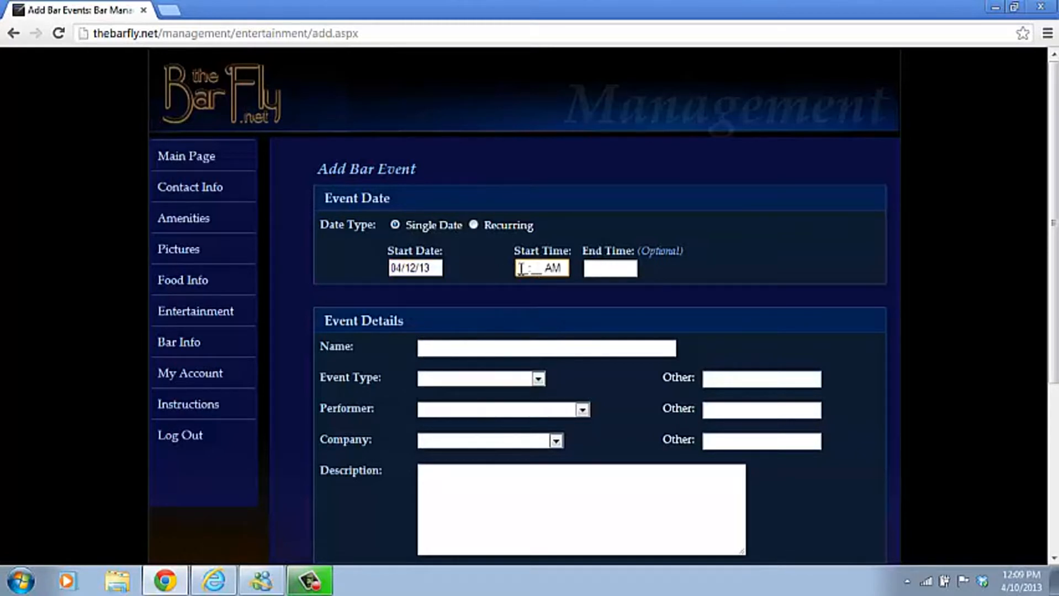
type("09:03 AM")
left_click(592, 269)
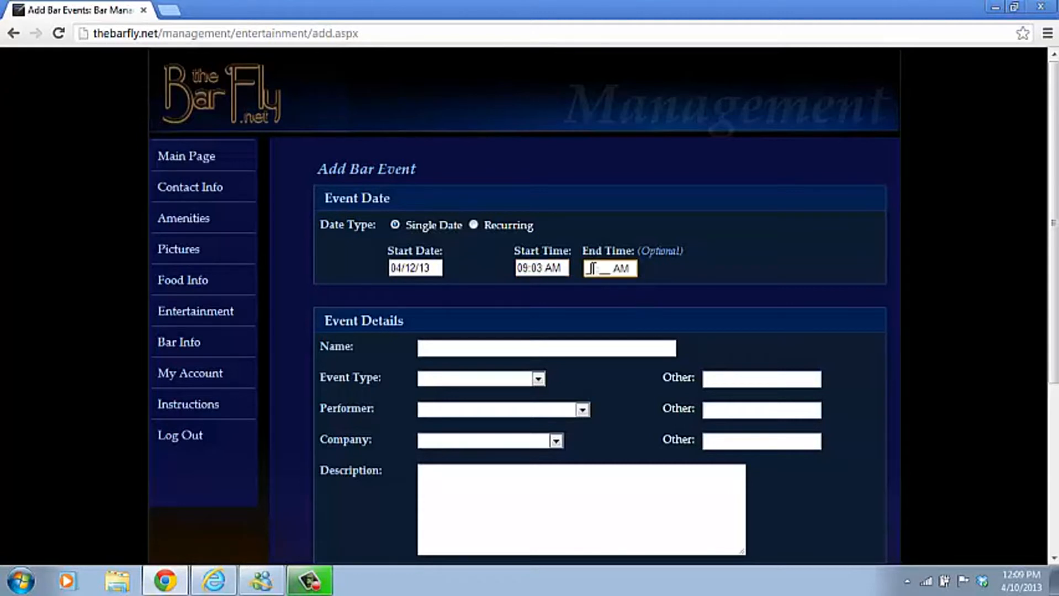
type("1200")
left_click(445, 345)
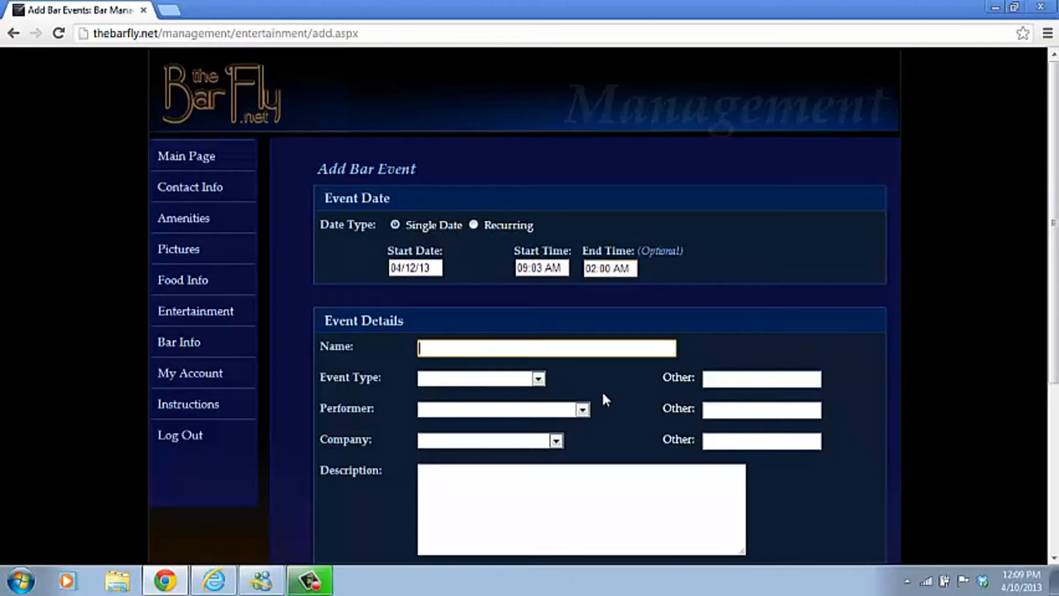
Enter 'Live Music with The Cavemen' as the event name and select the band name in it.
type("Live Music with")
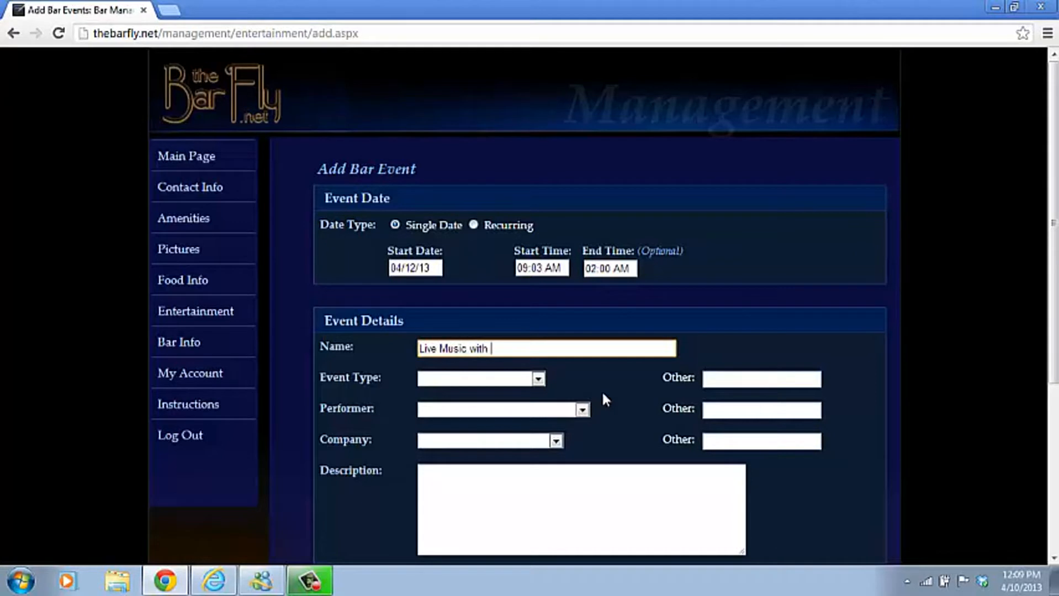
type(" The Cavemen")
left_click_drag(551, 348, 493, 338)
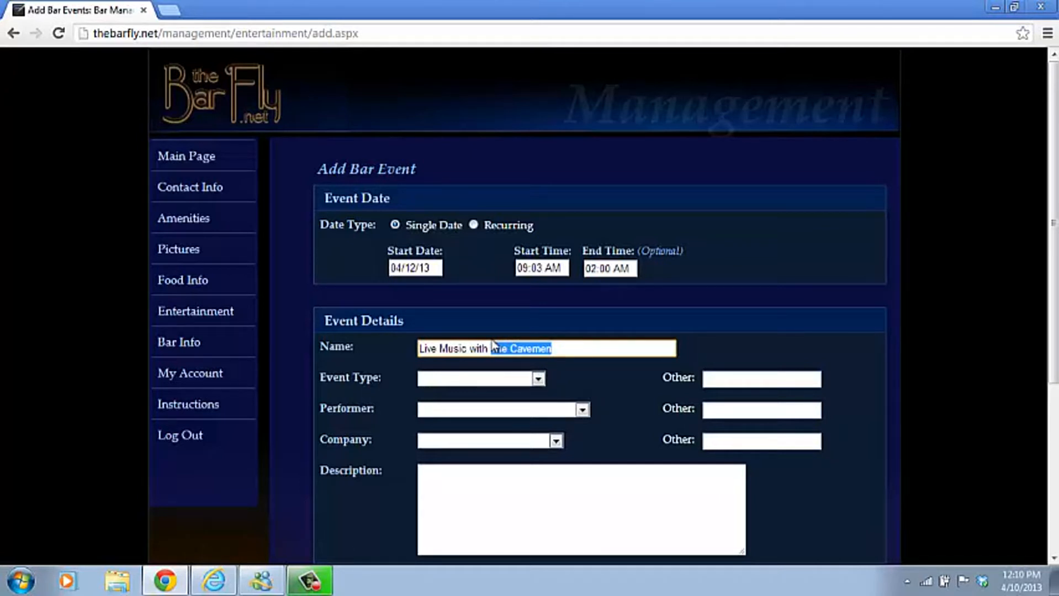
left_click(538, 380)
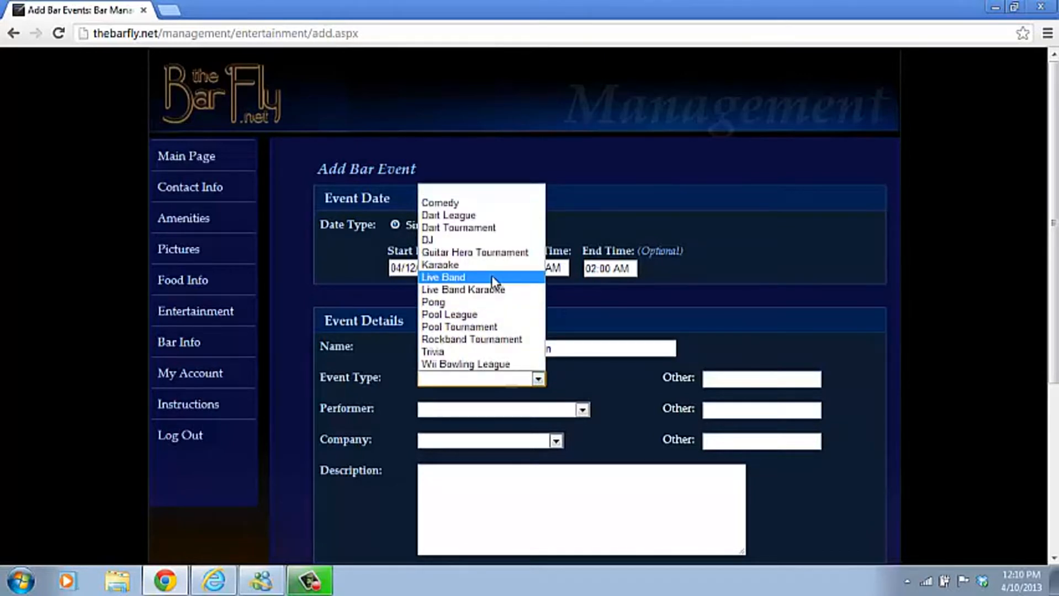
Set the event type to Live Band and remove 'The Cavemen' typed into the wrong field.
left_click(511, 277)
left_click(582, 409)
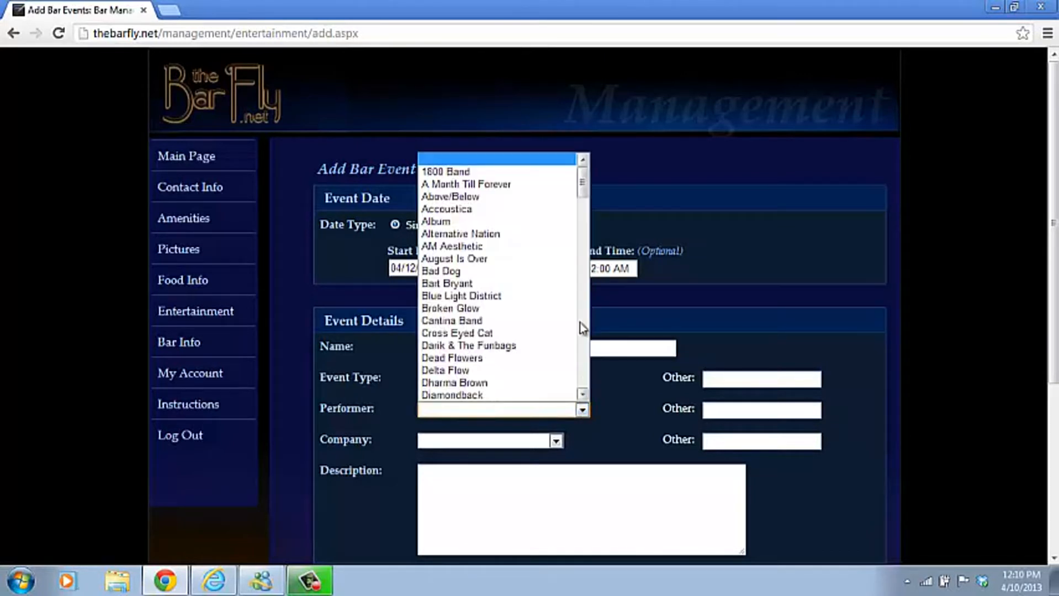
left_click_drag(582, 183, 599, 345)
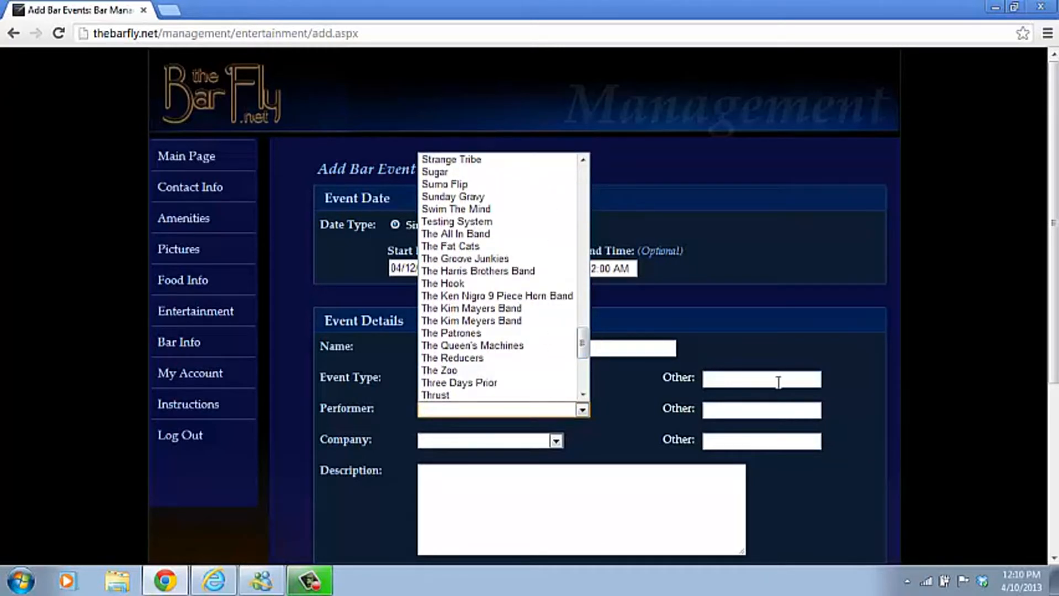
left_click(751, 379)
type("The")
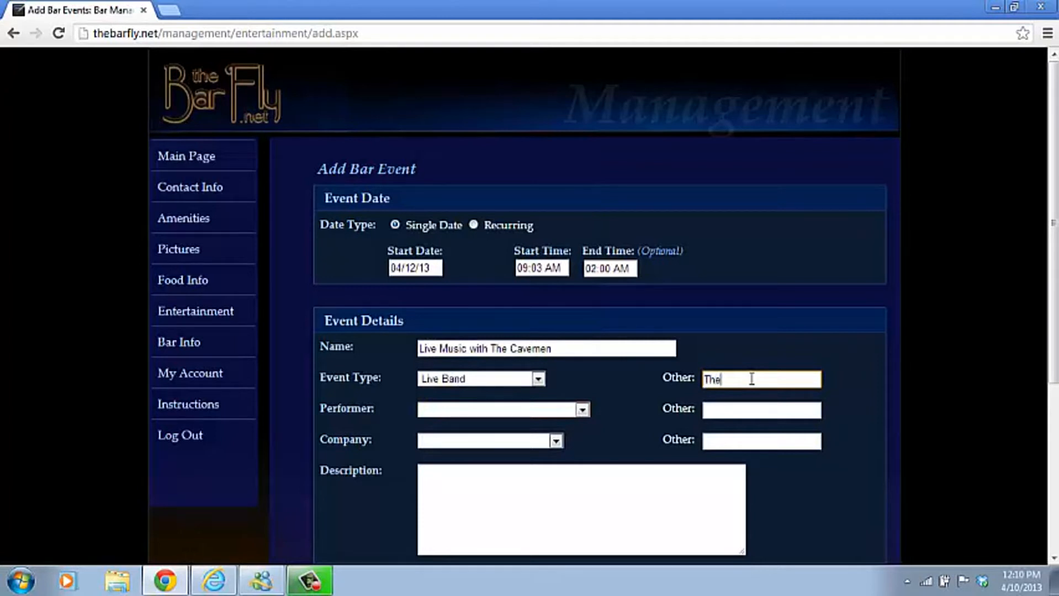
type(" Cavemen")
left_click_drag(768, 379, 664, 375)
key("ctrl+x")
Add The Cavemen as a new performer and submit the live music event.
left_click(716, 409)
type("Th")
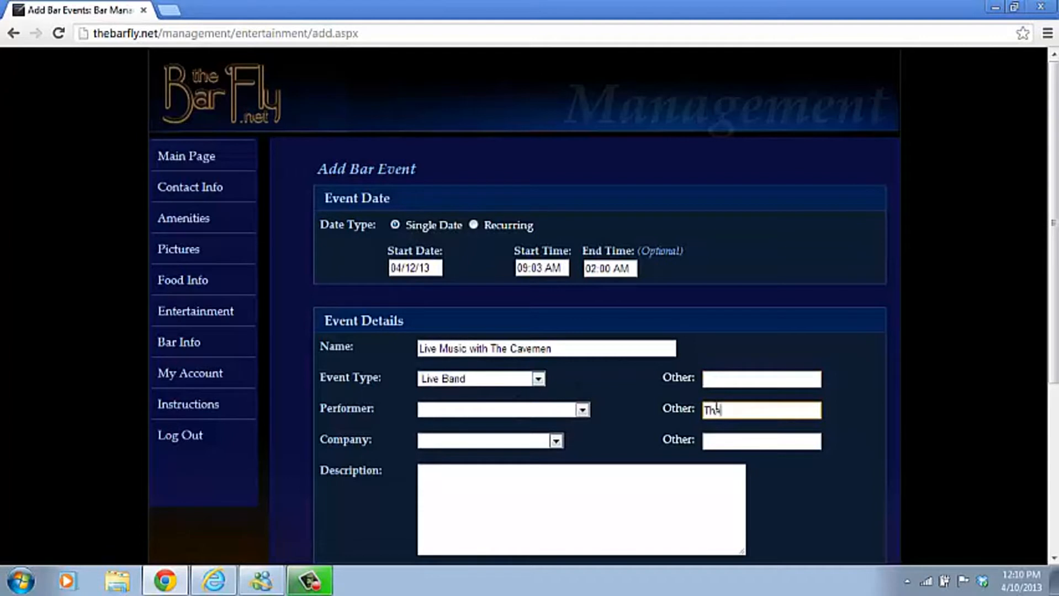
type("e Cavemen")
left_click_drag(1053, 188, 1038, 452)
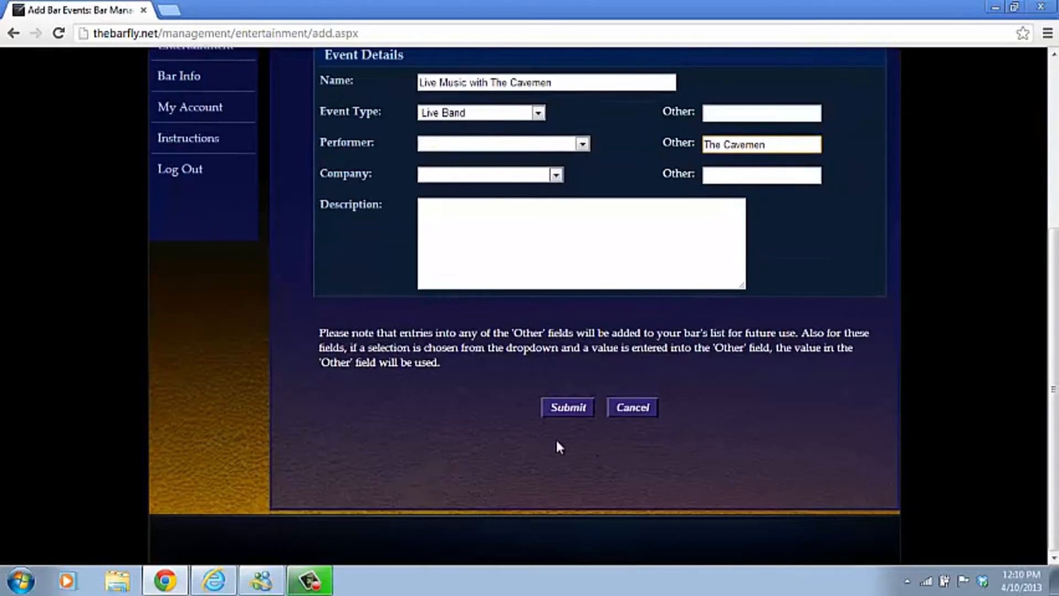
left_click(557, 411)
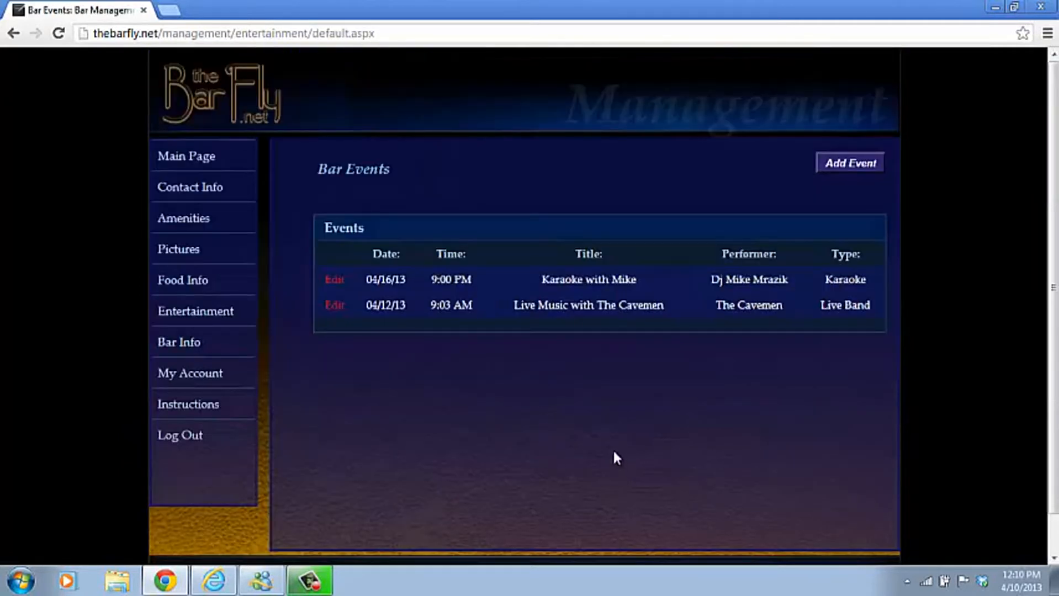
Check a new event's performer list for The Cavemen, then go back to the welcome page.
left_click(847, 167)
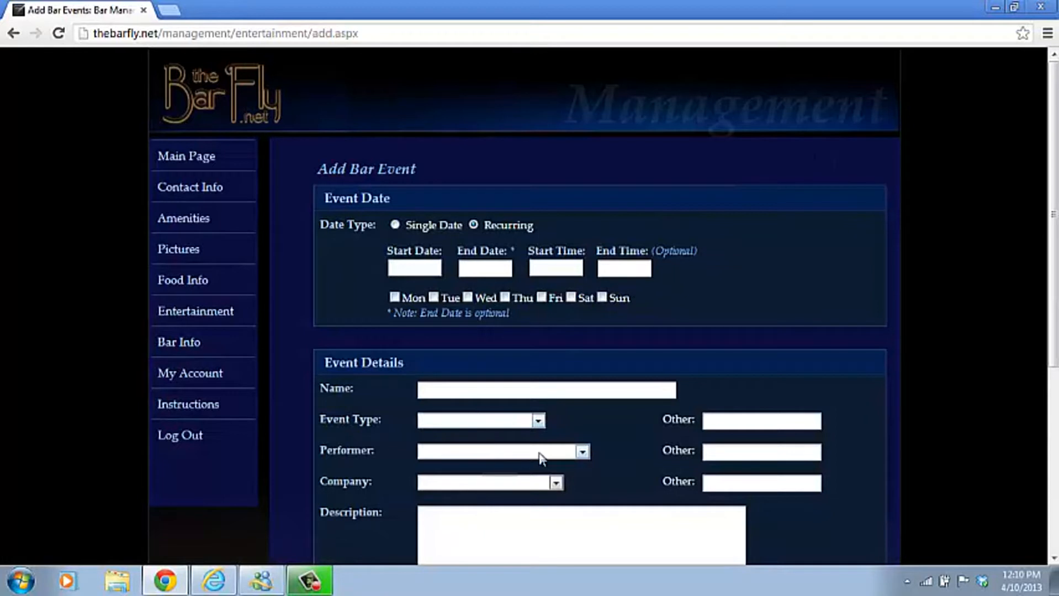
left_click(581, 453)
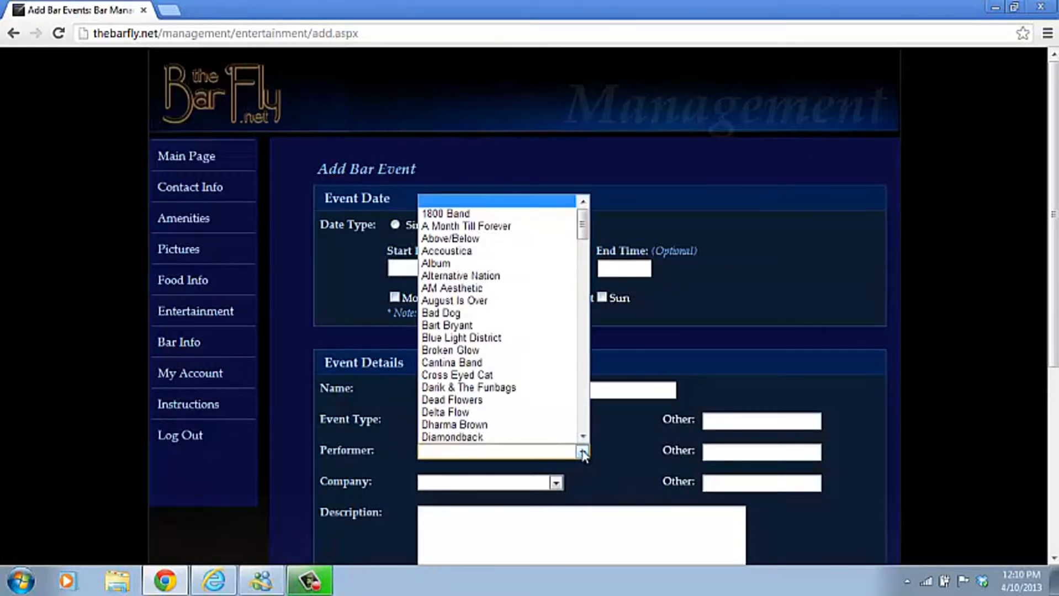
left_click(584, 274)
left_click_drag(584, 273, 594, 390)
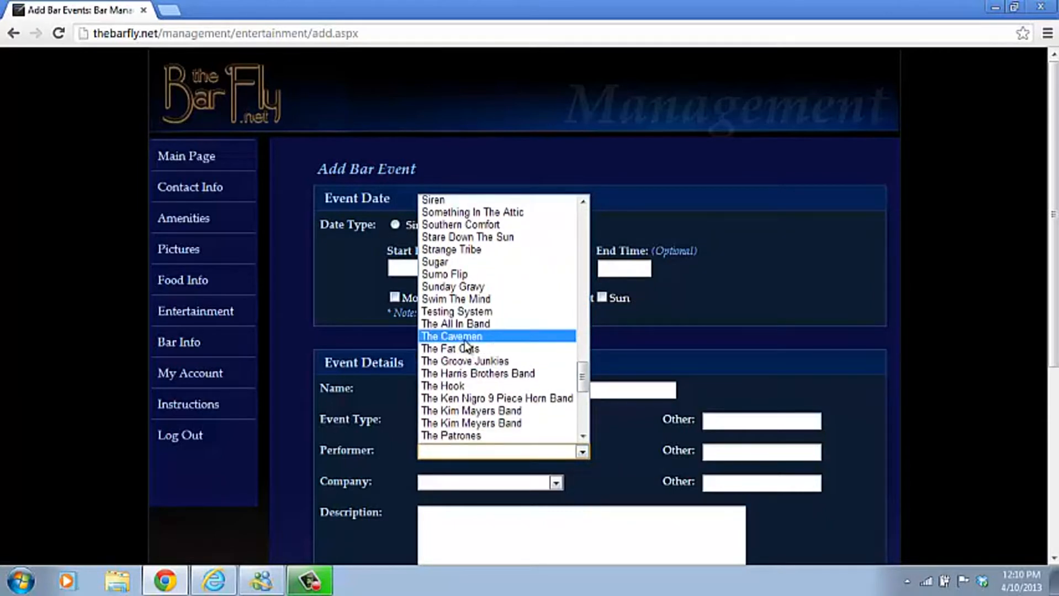
left_click(952, 314)
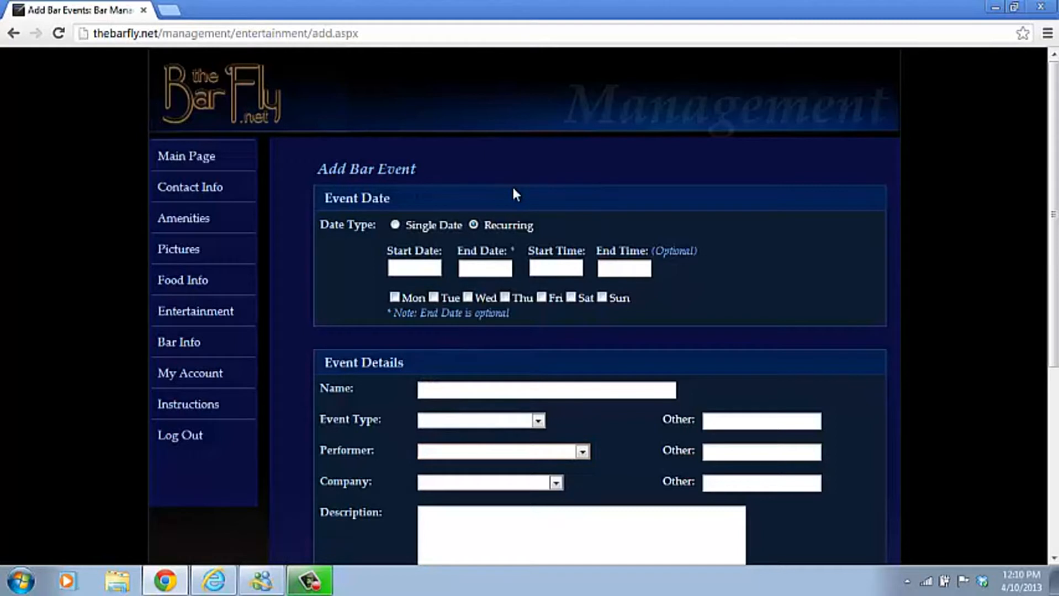
left_click(203, 157)
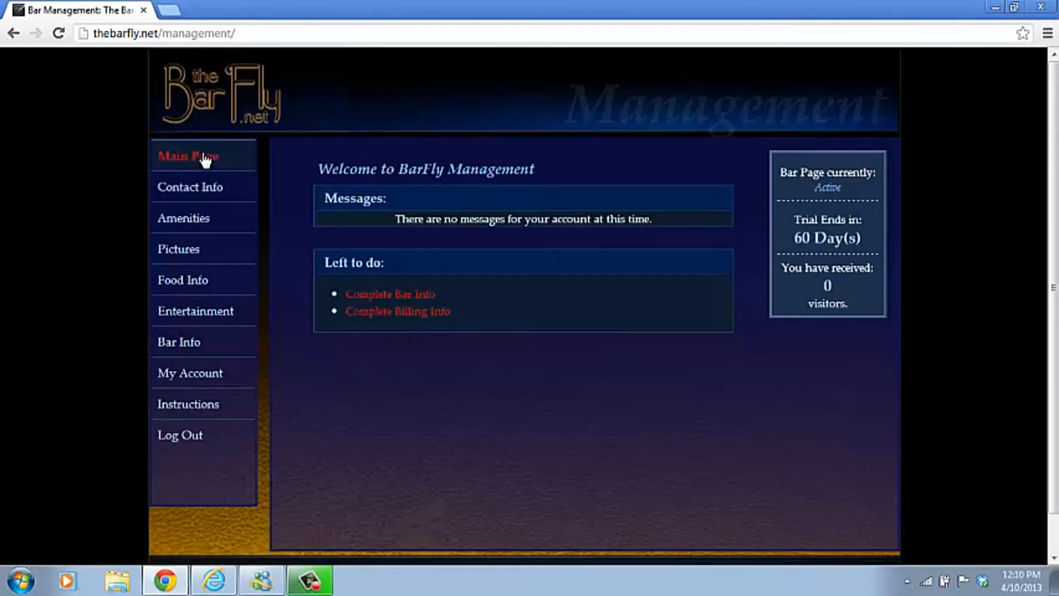
Open Edit Bar Info from Complete Bar Info and place the cursor in the empty Bar Description box.
left_click(391, 294)
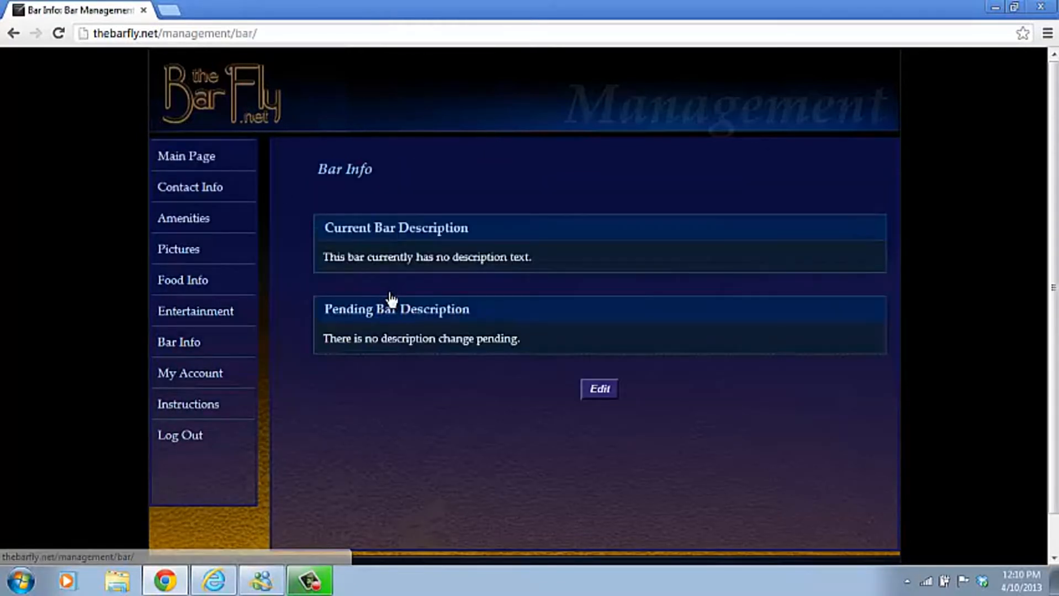
left_click(595, 393)
left_click(485, 289)
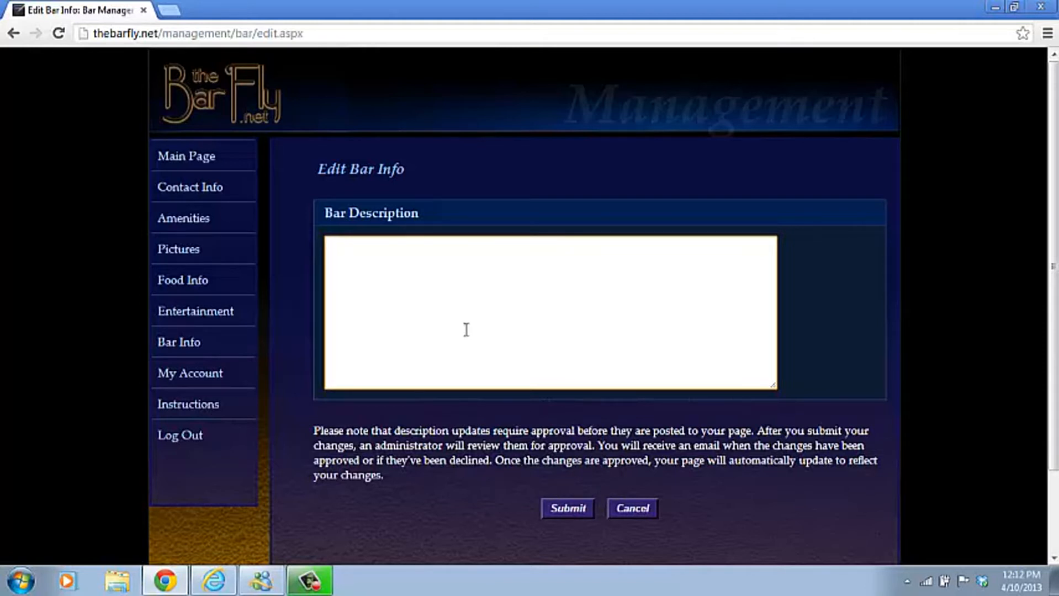
Submit placeholder text as the bar description for approval and return to the Main Page.
type("mdmdmdmdmdmdmdmdmwefkjbfd;kvjbs;ddvkjb")
left_click(571, 509)
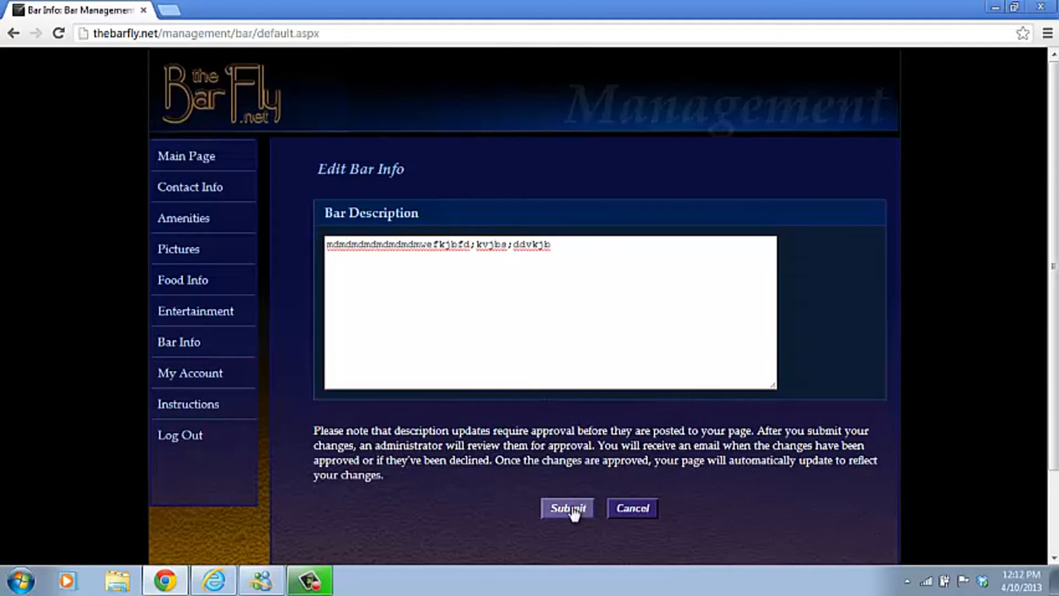
left_click(201, 166)
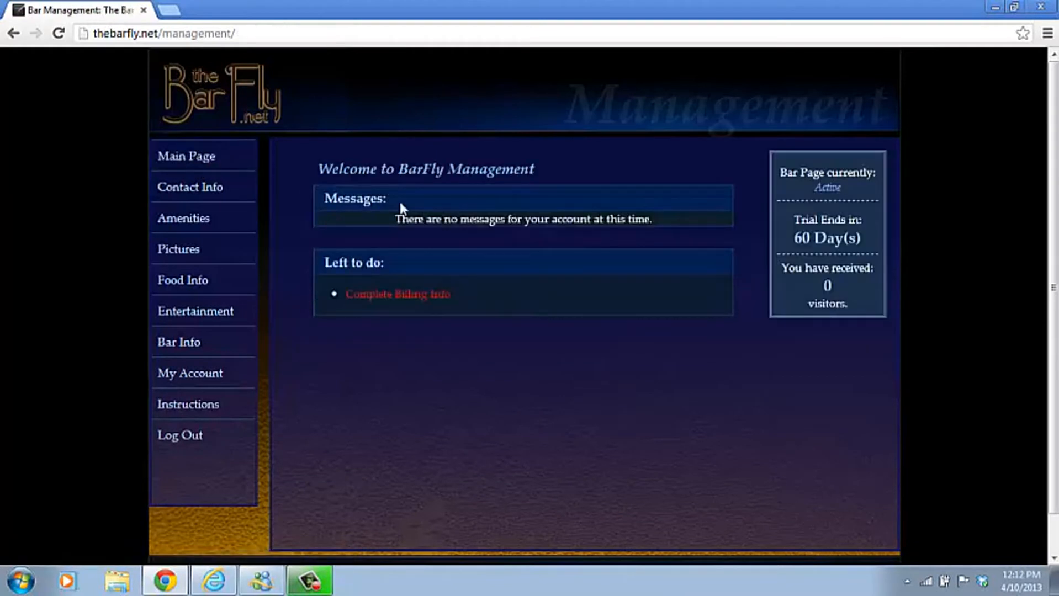
Save billing info copied from the bar contact details, then cancel Change Password to keep the password.
left_click(411, 297)
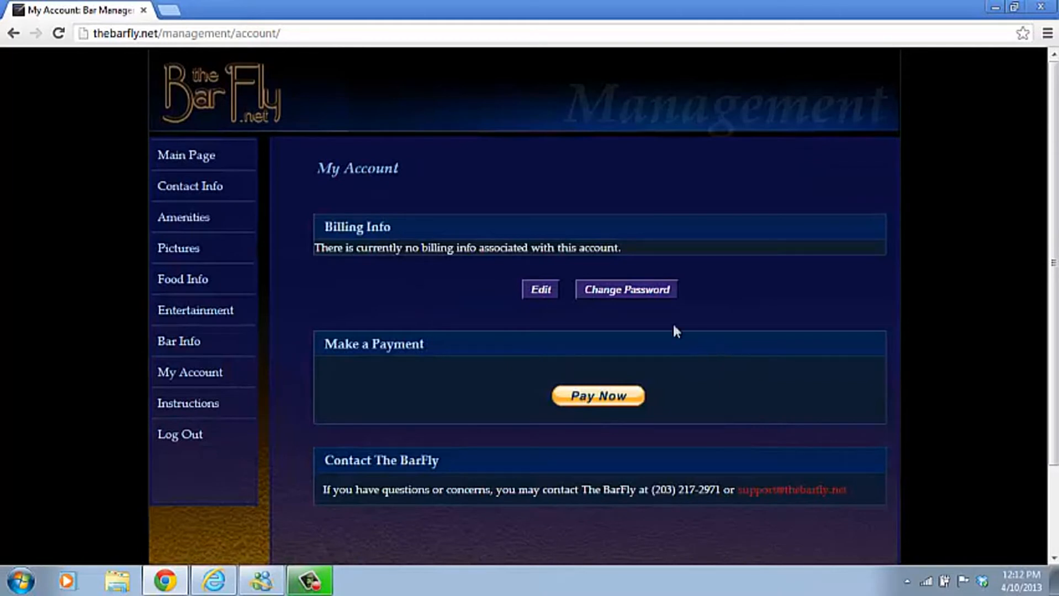
left_click(547, 299)
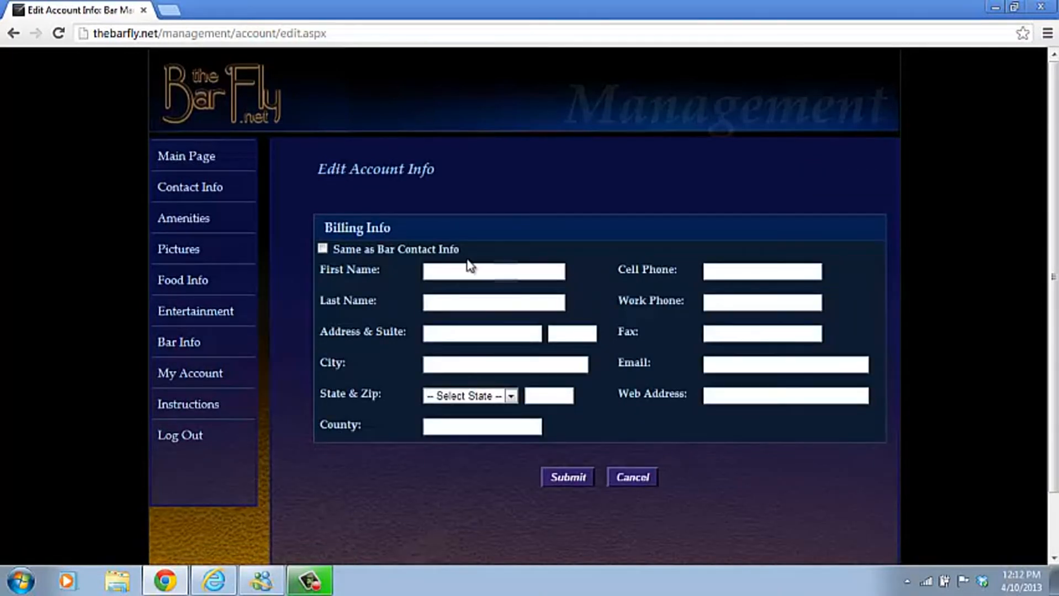
left_click(323, 250)
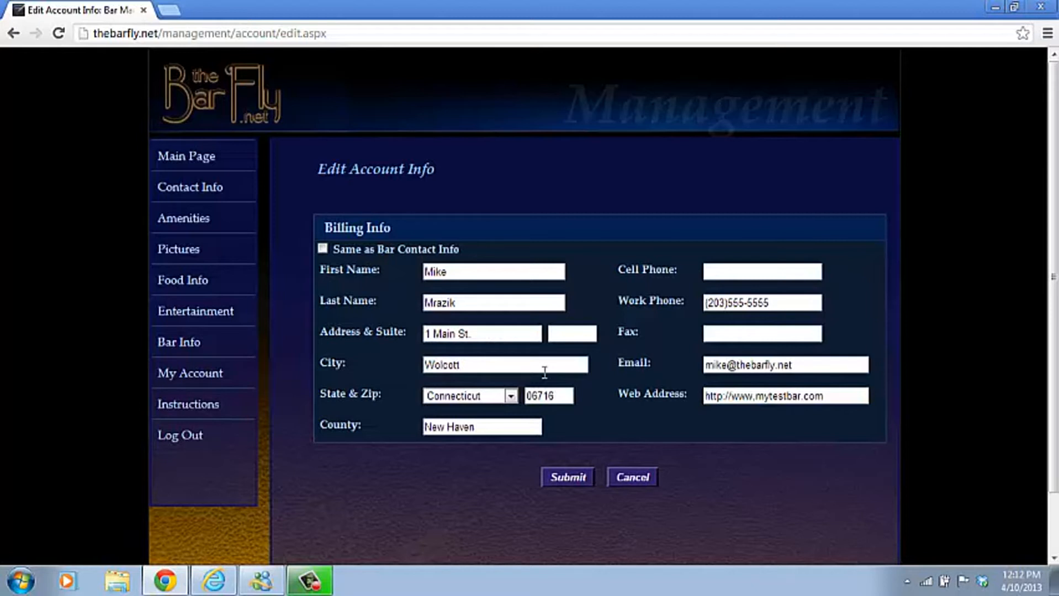
left_click(564, 479)
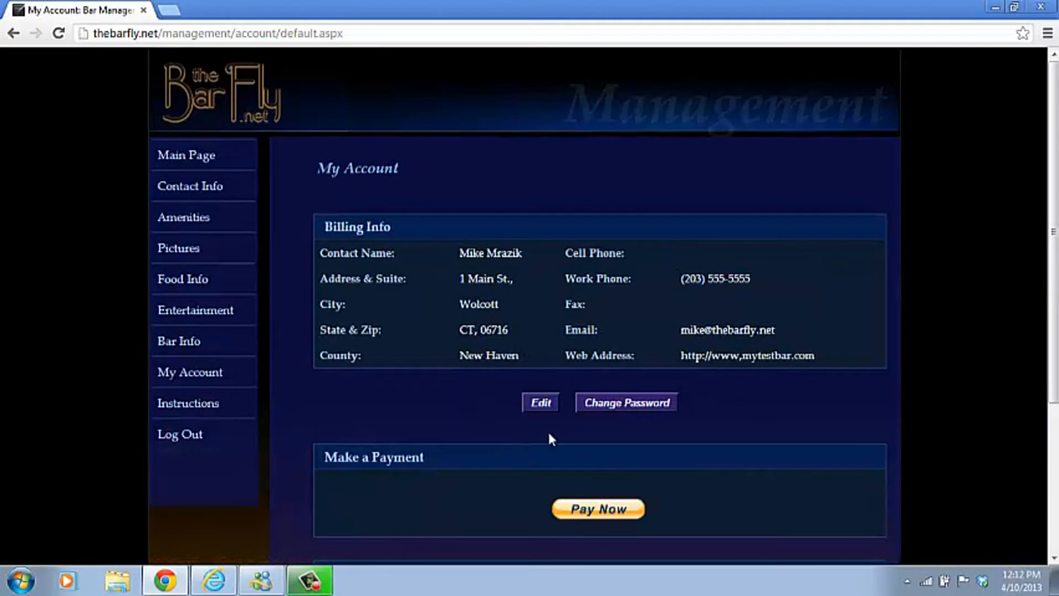
left_click(622, 409)
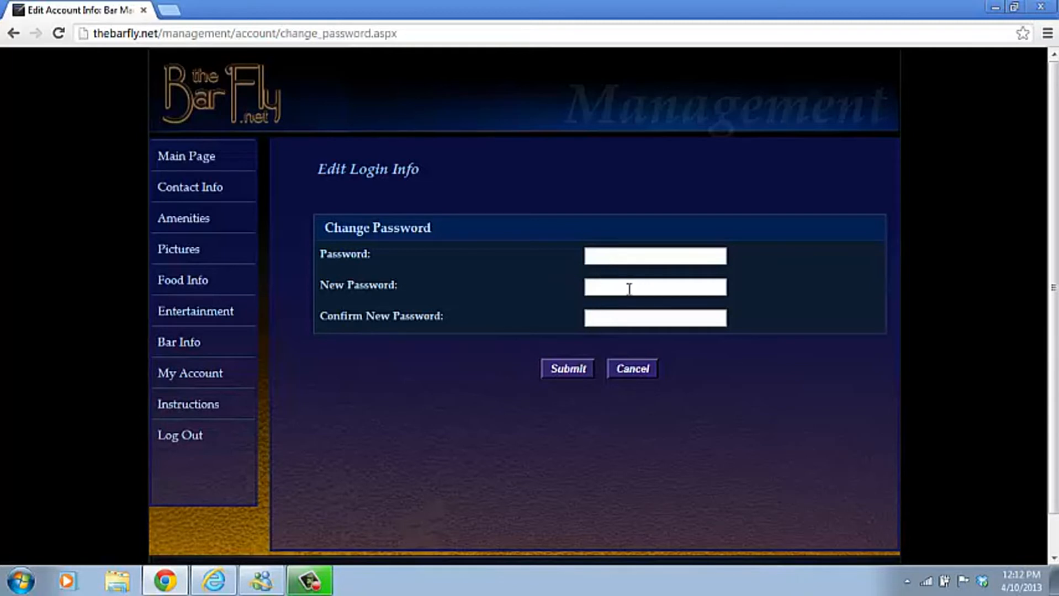
left_click(630, 371)
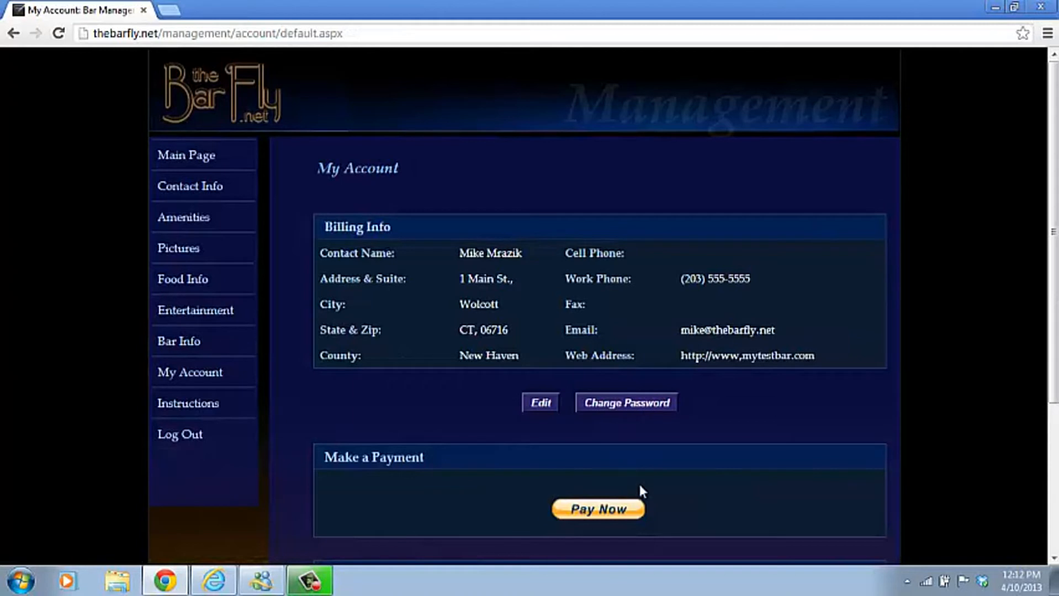
left_click_drag(1055, 119, 1055, 242)
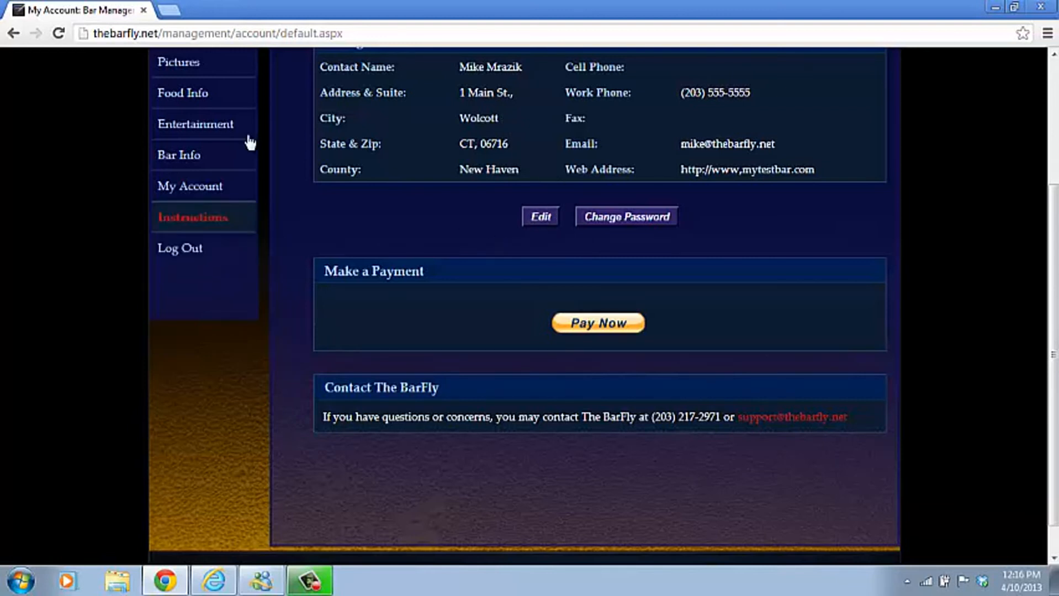
scroll(1052, 254, "up", 3)
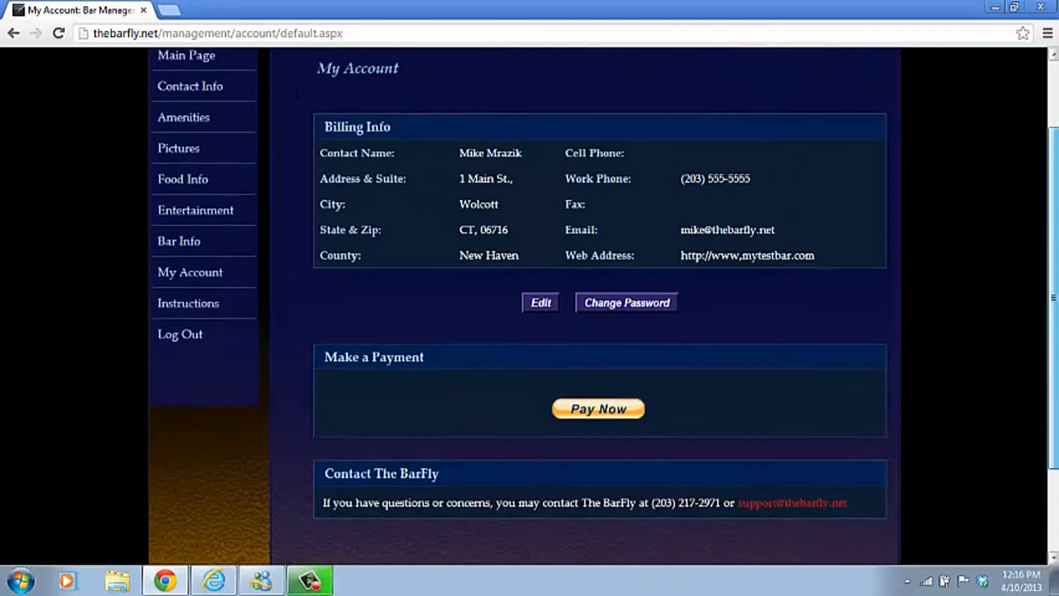
Log out from the Main Page and search public bars by the name 'test'.
left_click(214, 161)
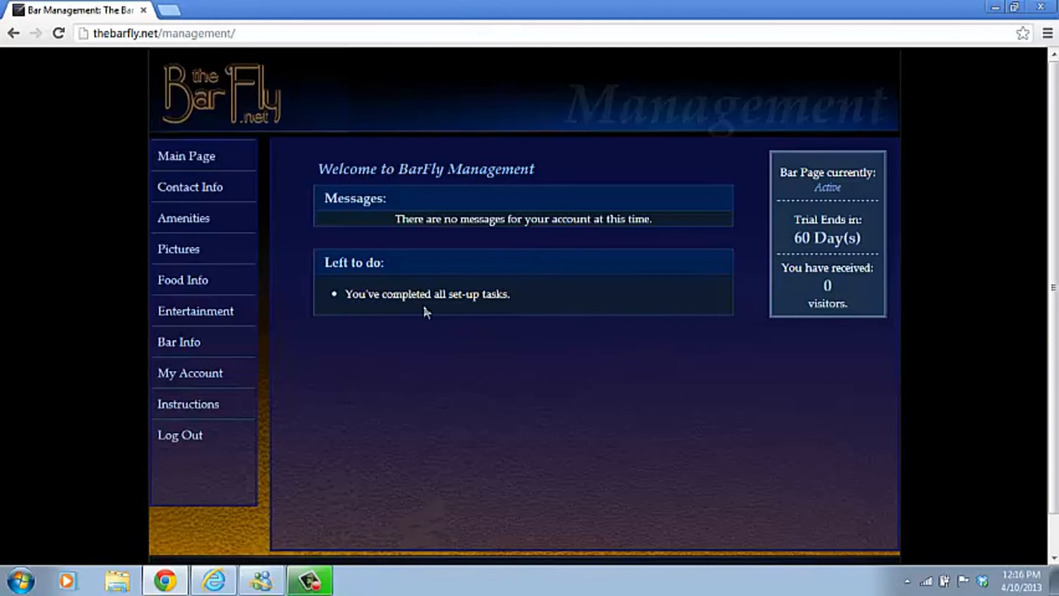
left_click(187, 439)
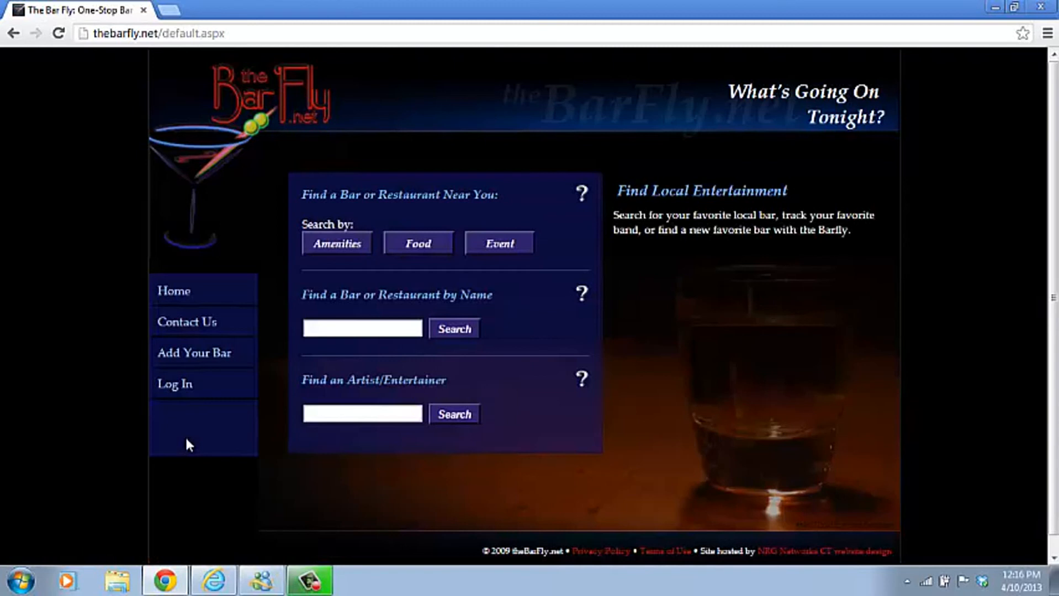
left_click(342, 328)
type("test")
left_click(462, 333)
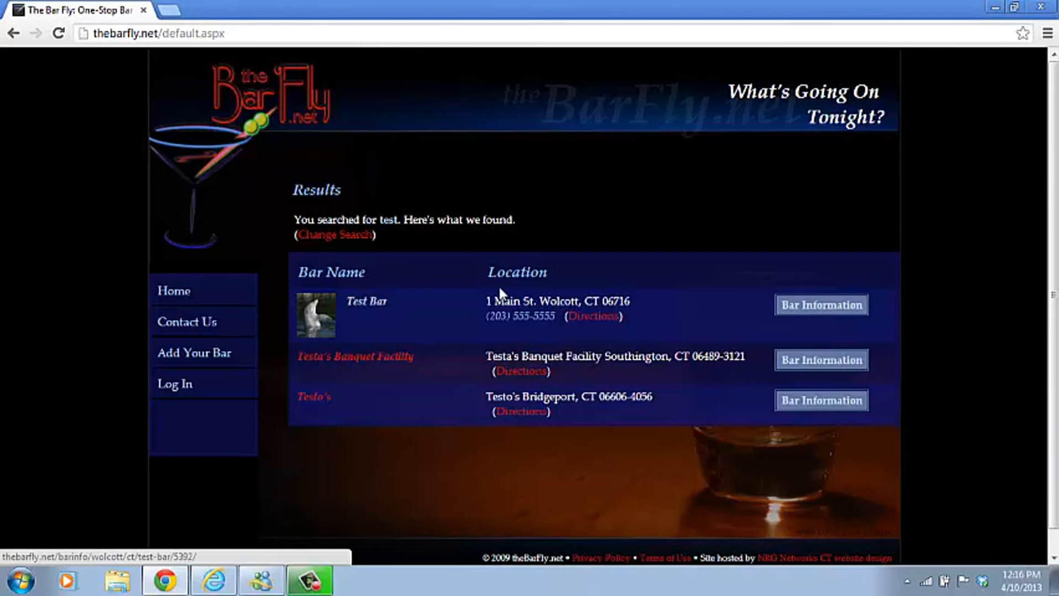
Open Test Bar's public listing and review its events table, amenities and opening hours.
left_click(367, 305)
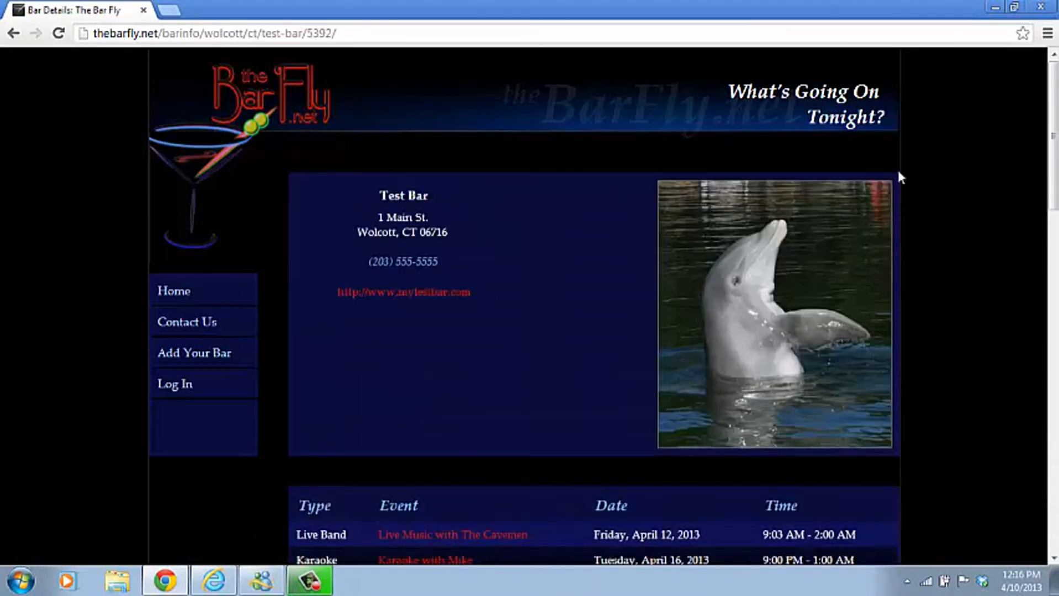
left_click_drag(1056, 105, 1055, 135)
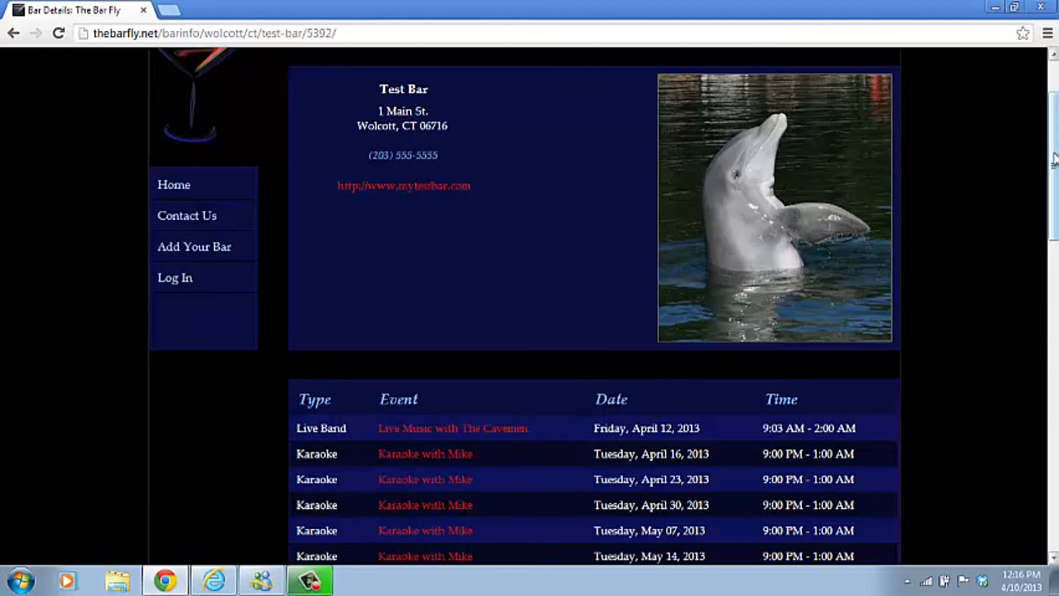
scroll(593, 304, "down", 6)
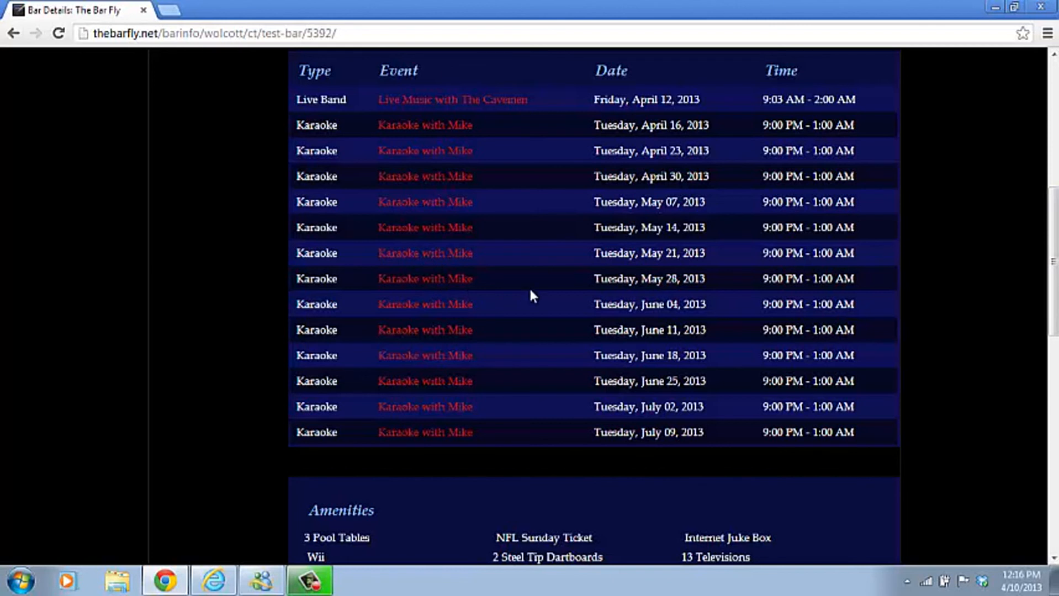
mouse_move(412, 128)
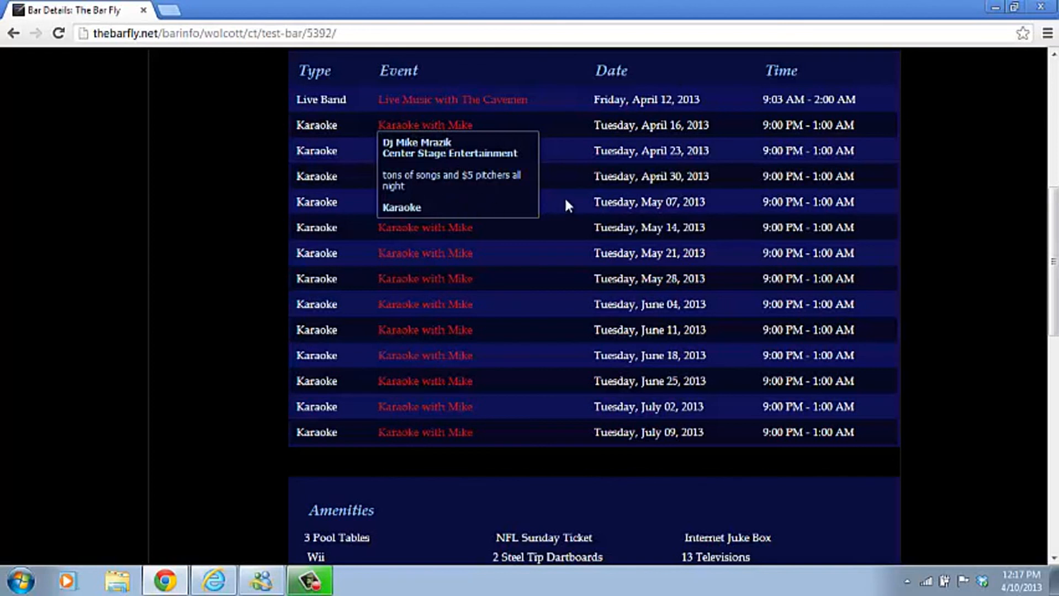
left_click_drag(1054, 203, 1054, 323)
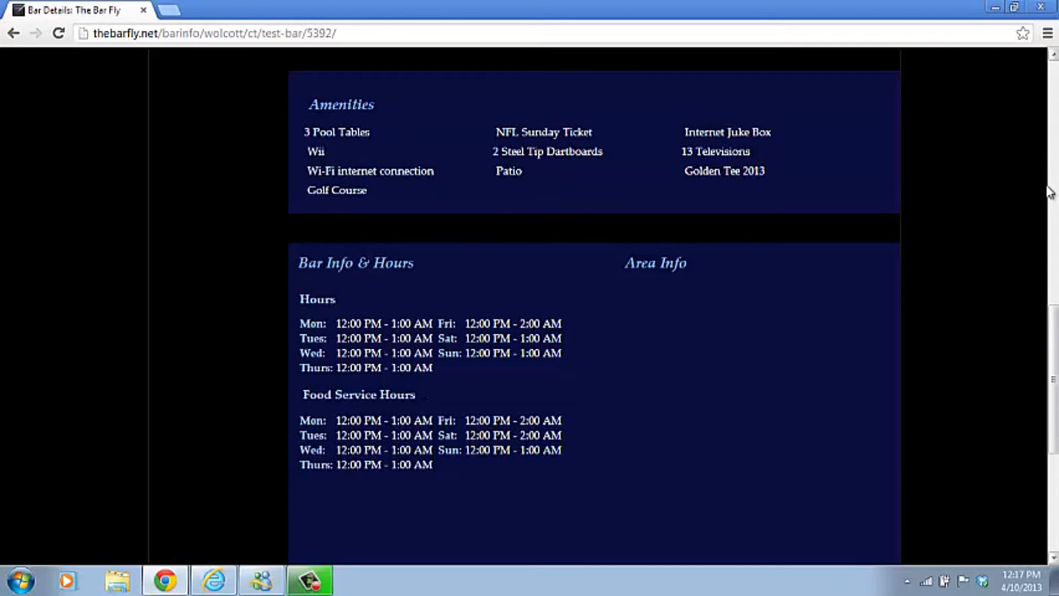
Enlarge the listing's dolphin photo, then go to the home page and open the management Log In.
left_click_drag(1051, 333, 1051, 430)
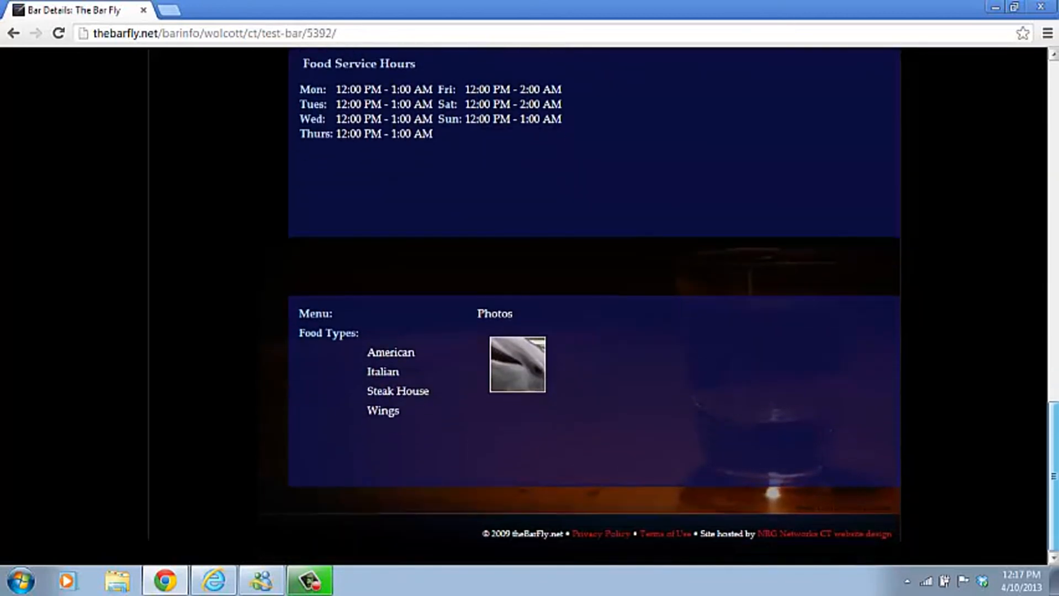
left_click(513, 380)
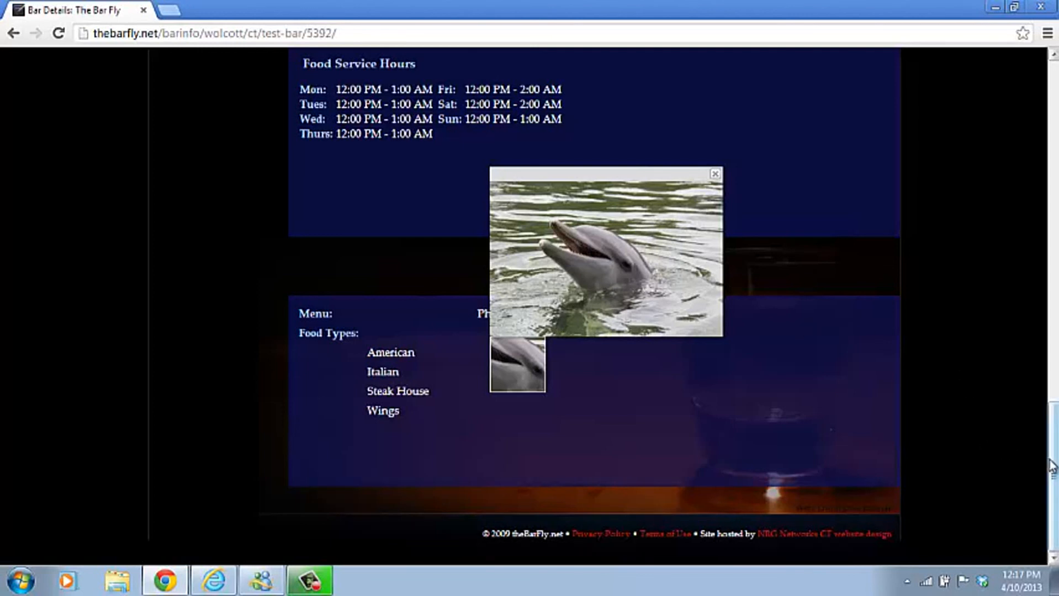
left_click_drag(1052, 466, 1035, 99)
left_click_drag(1053, 221, 1053, 145)
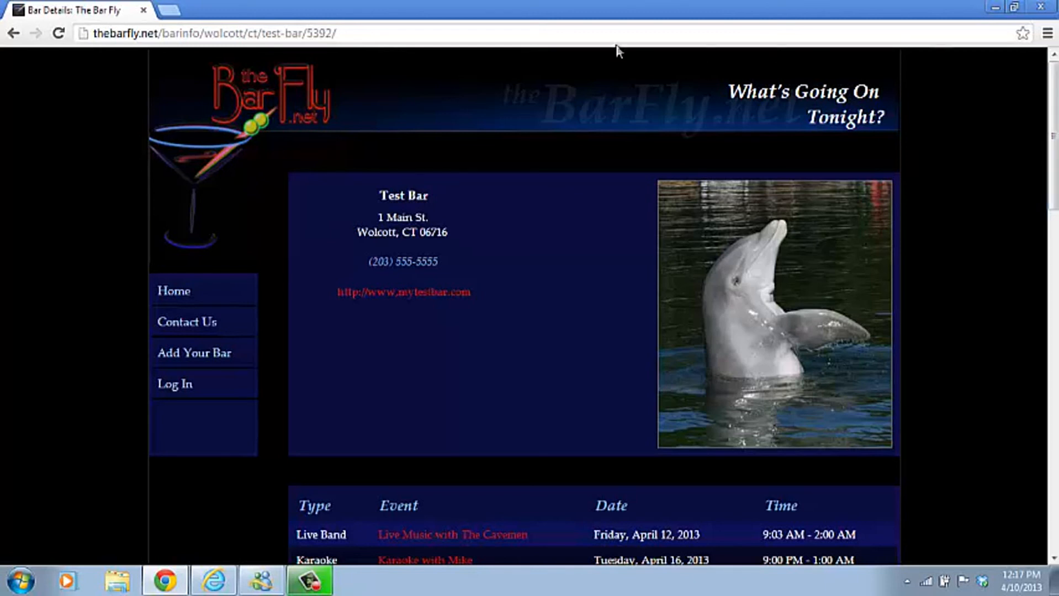
left_click(177, 291)
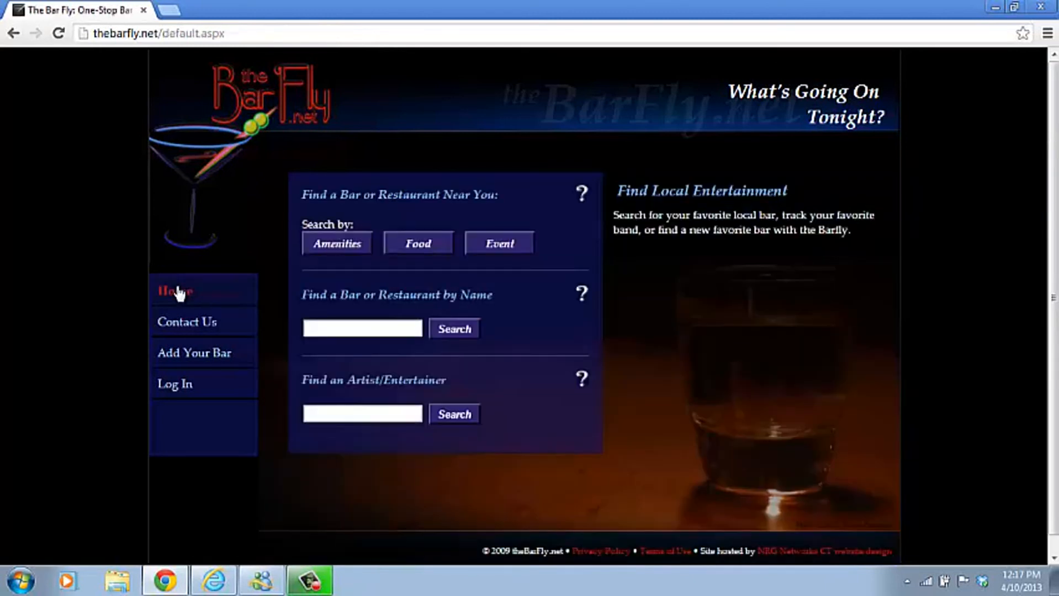
left_click(179, 386)
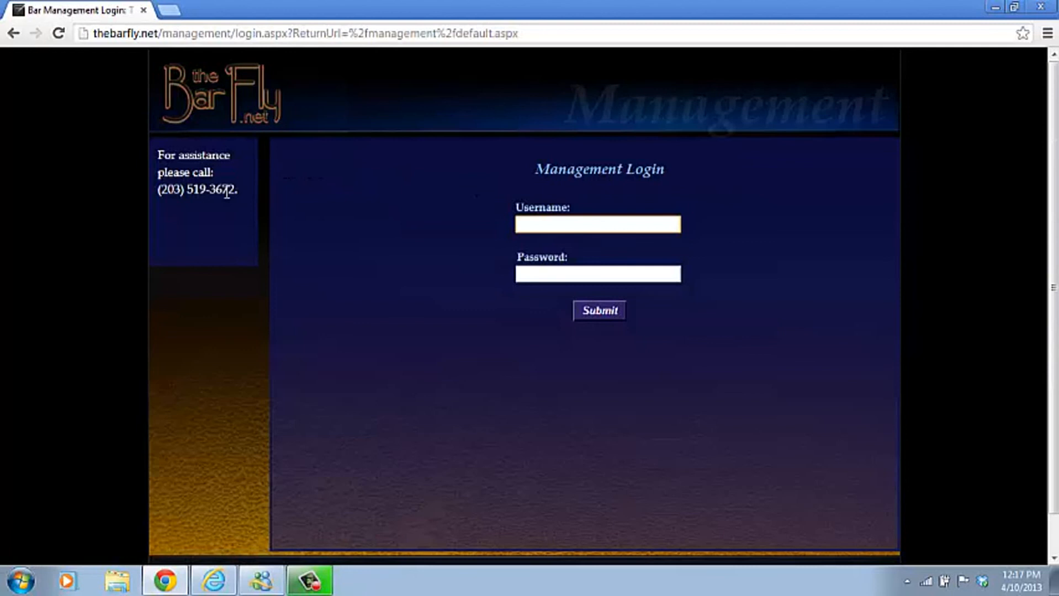